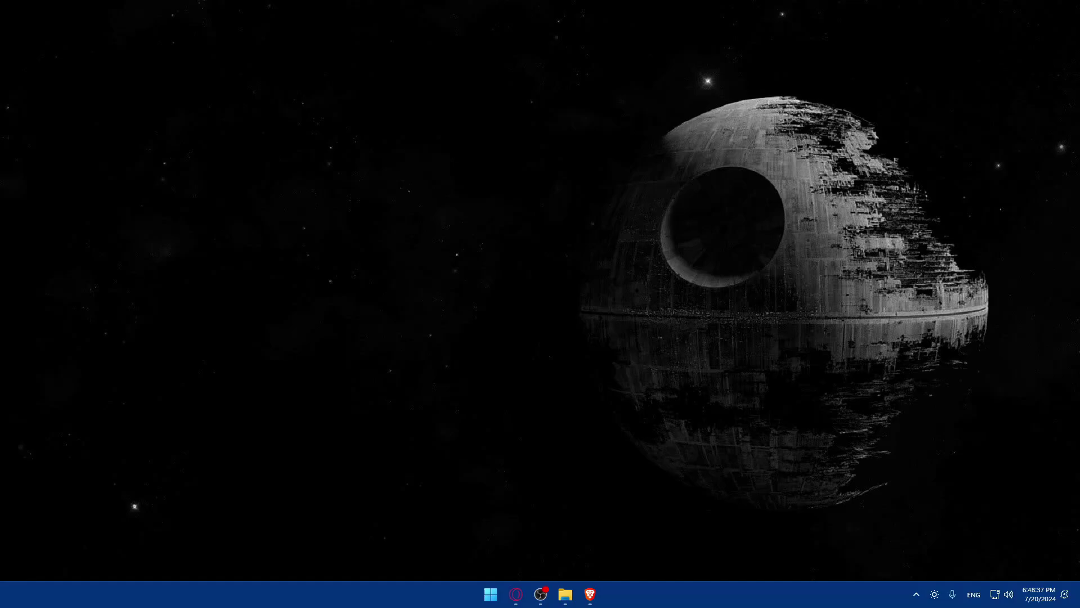
# Open the Brave browser and load canva.com
pyautogui.click(589, 594)
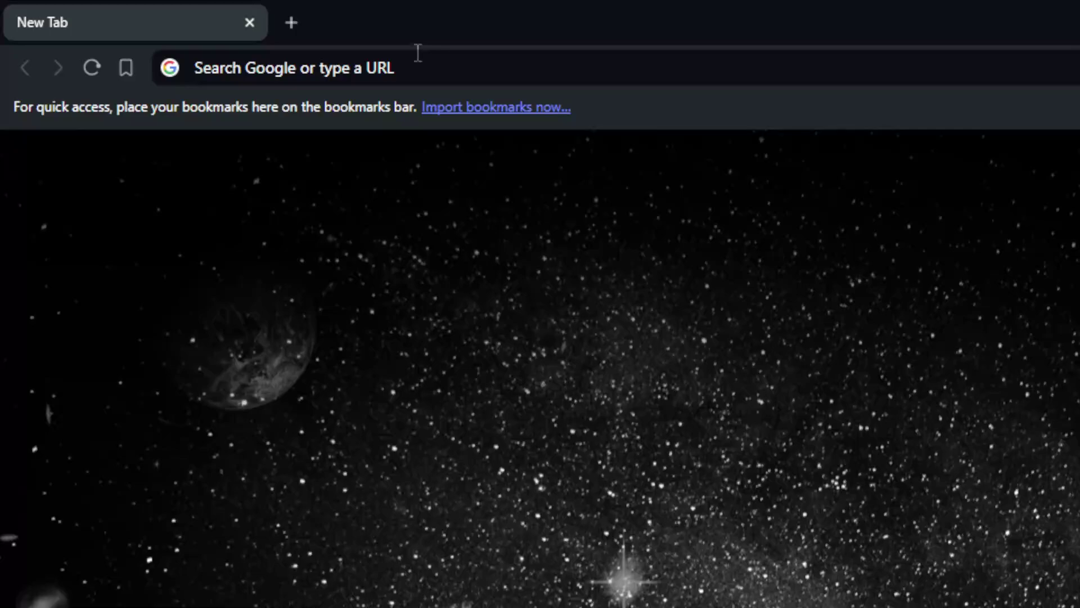
pyautogui.click(208, 29)
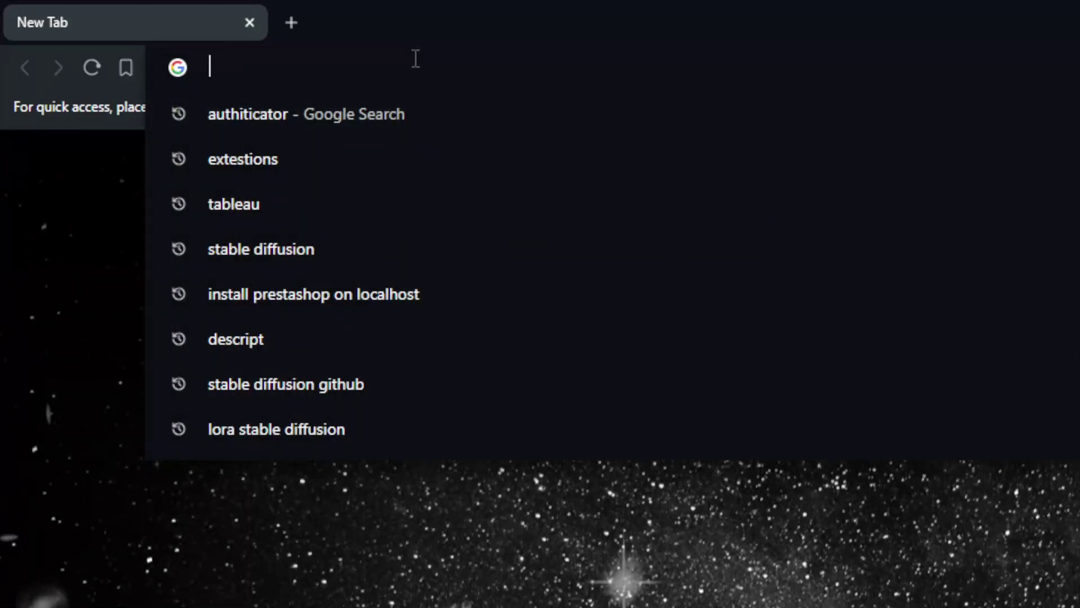
pyautogui.write('canva.com')
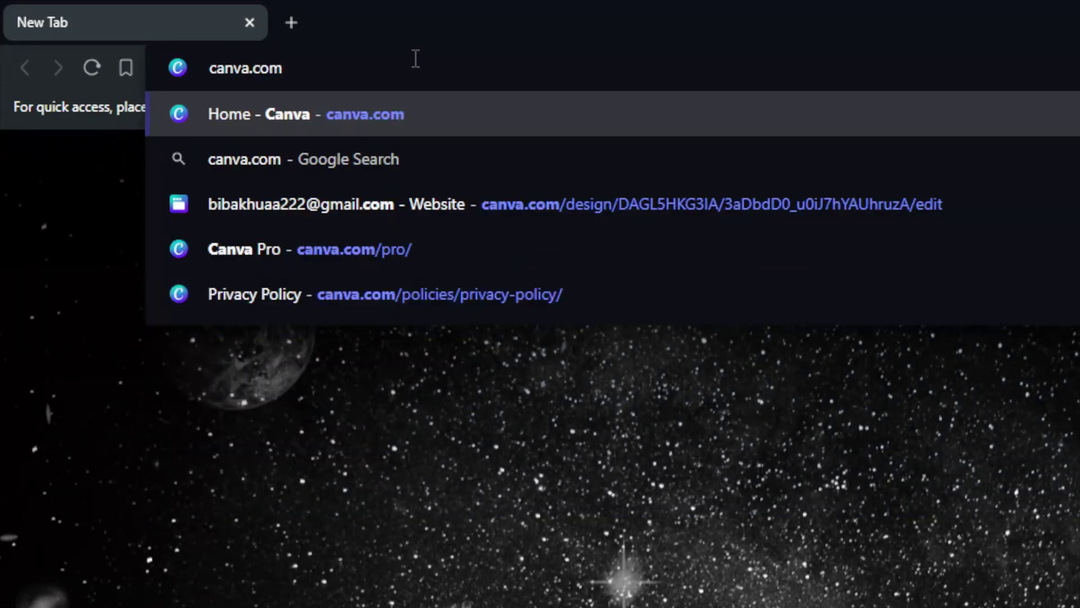
pyautogui.press('Return')
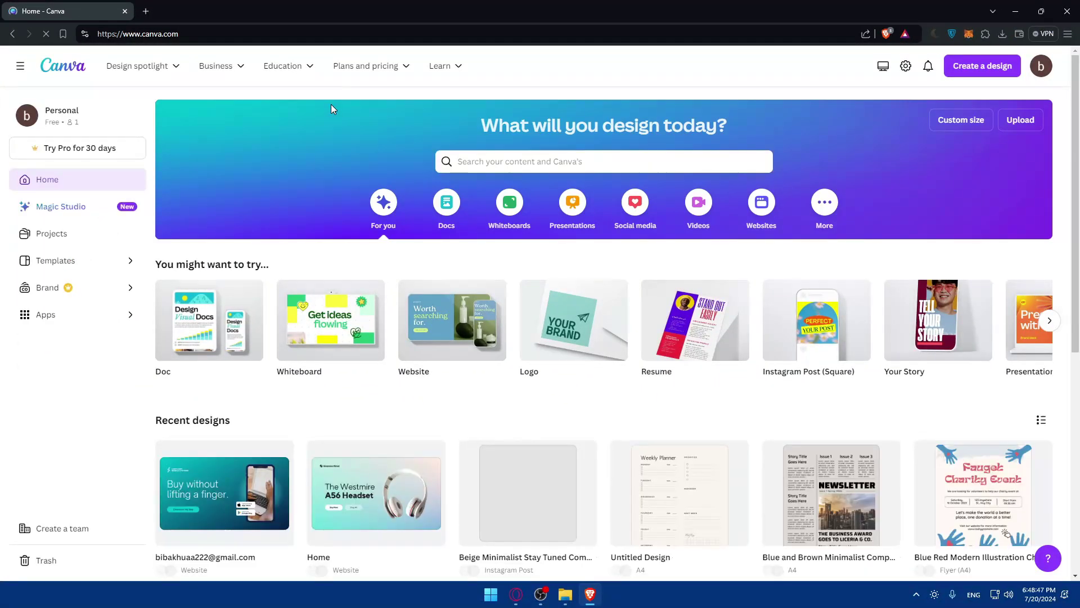
pyautogui.hotkey('ctrl', 'shift', 'n')
pyautogui.write('canva.com')
pyautogui.press('Return')
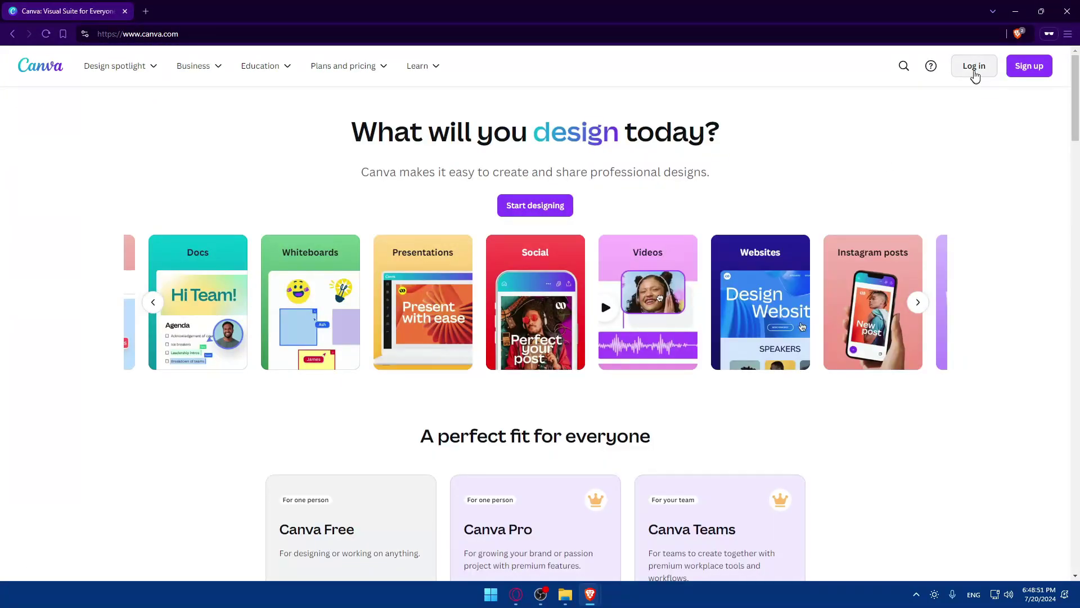
pyautogui.hotkey('alt', 'Tab')
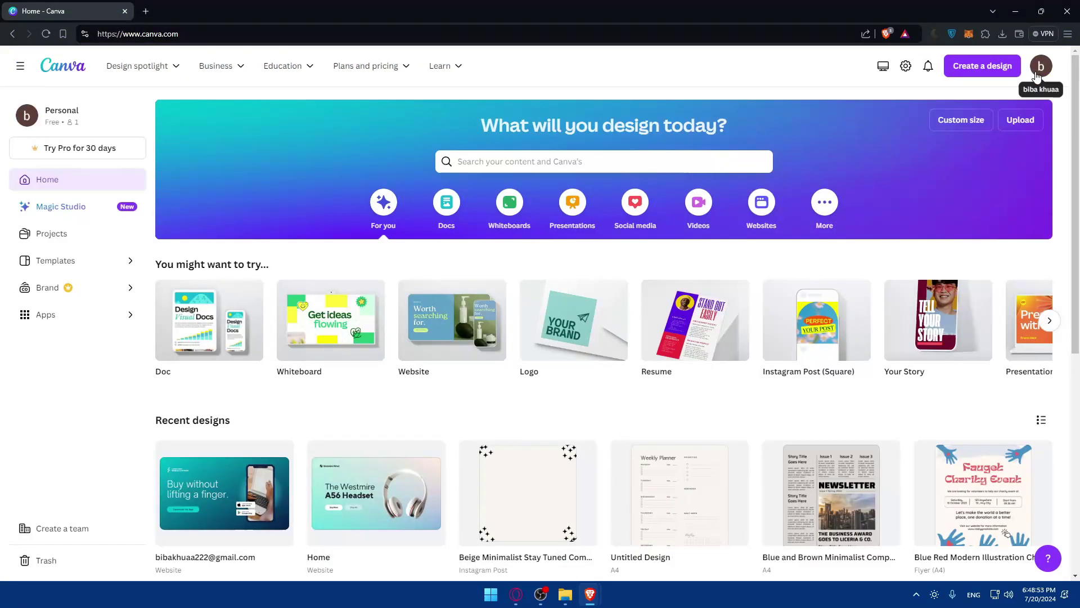
pyautogui.hotkey('alt', 'Tab')
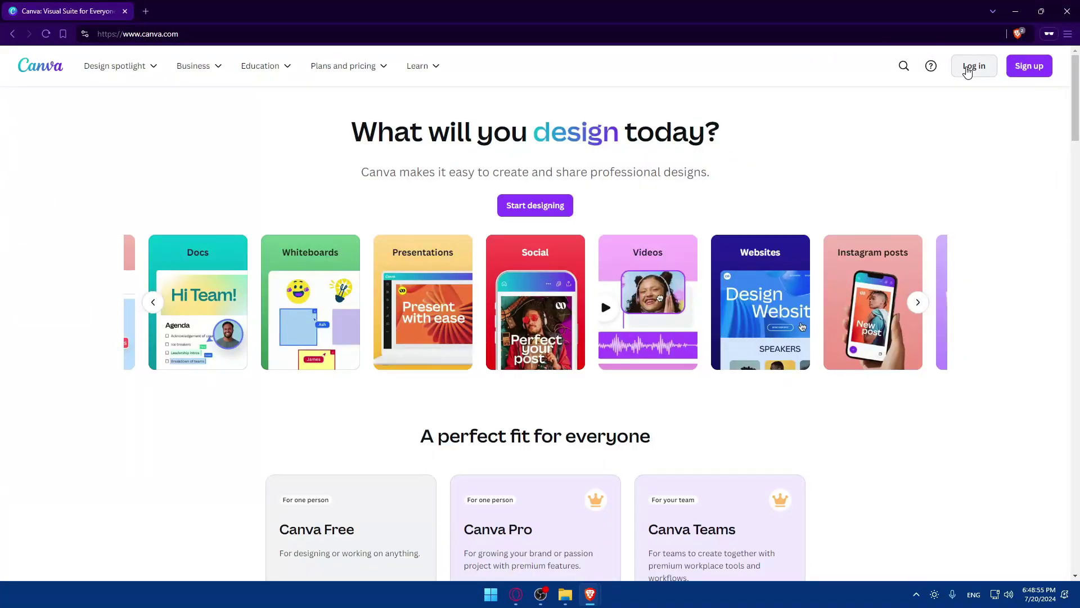
pyautogui.click(967, 67)
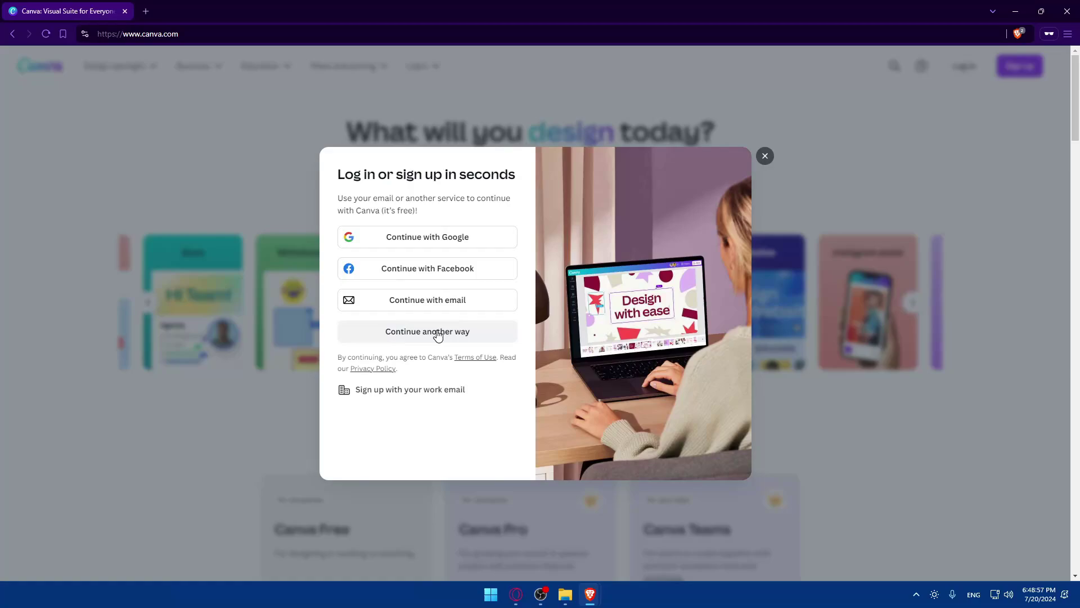
pyautogui.click(436, 331)
pyautogui.click(765, 156)
pyautogui.click(1019, 66)
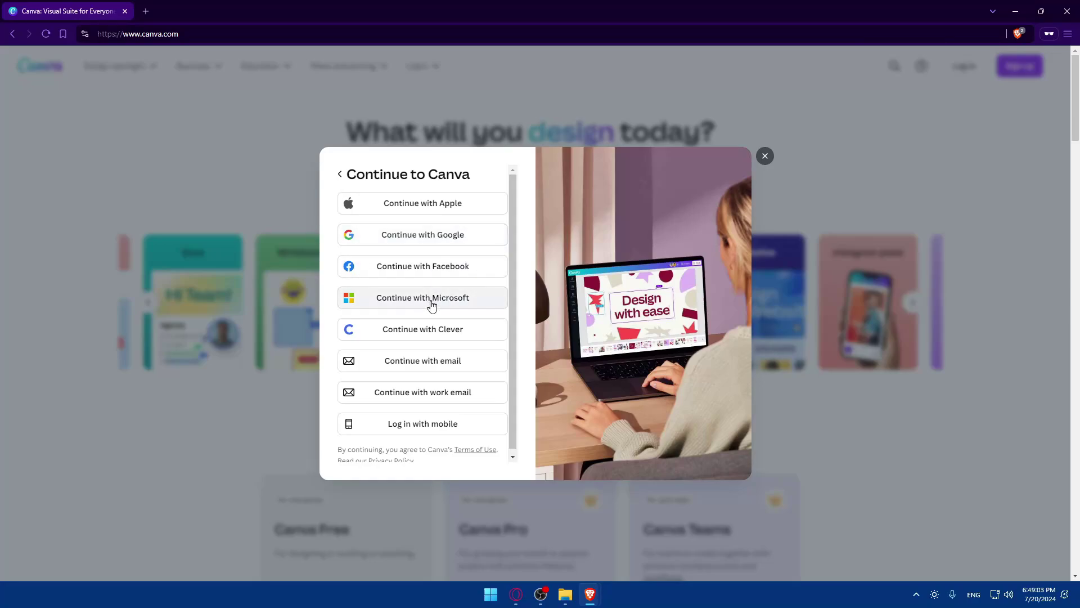
pyautogui.click(764, 153)
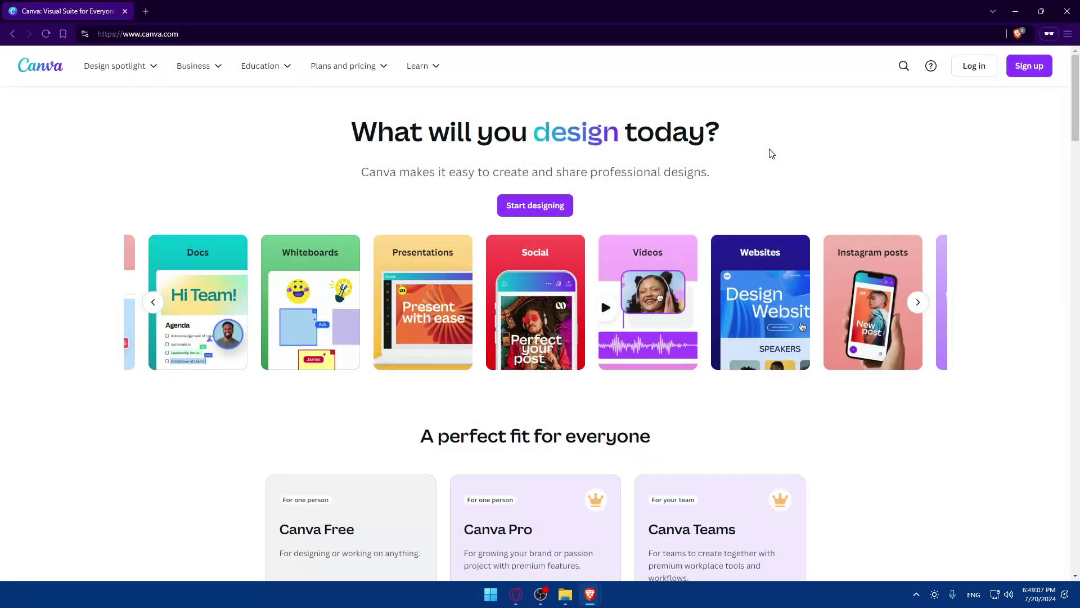
pyautogui.click(1067, 11)
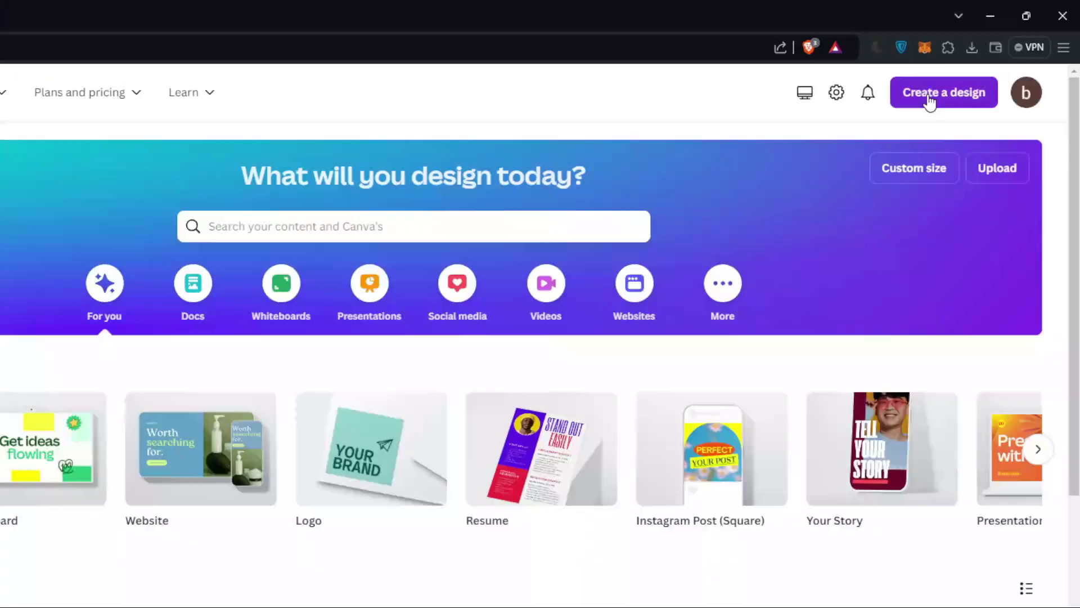
# Create a new blank Website design by searching 'websi' under Create a design
pyautogui.click(972, 72)
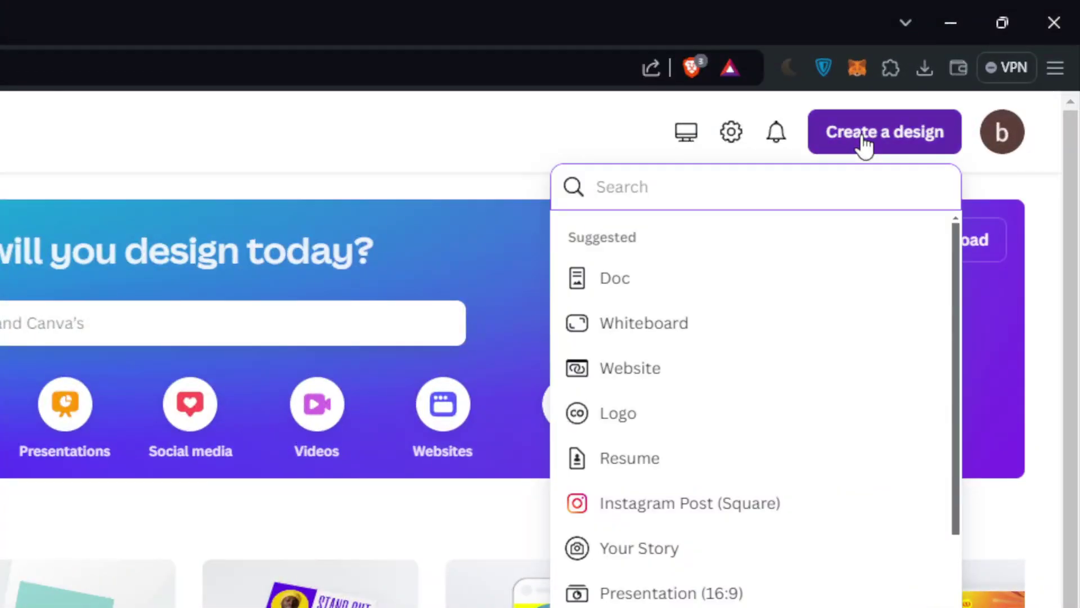
pyautogui.write('website')
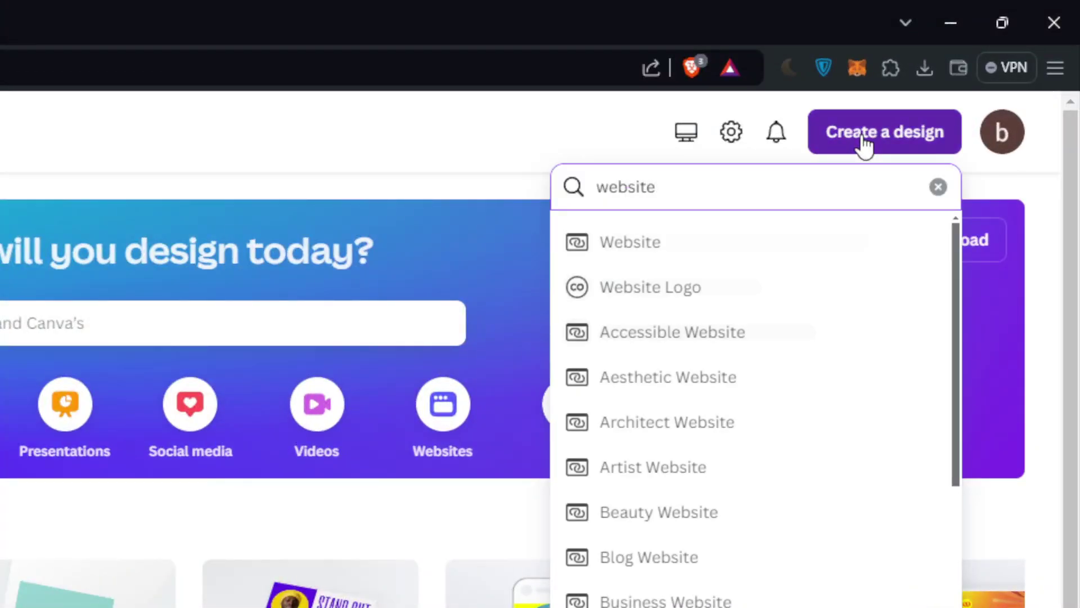
pyautogui.click(745, 248)
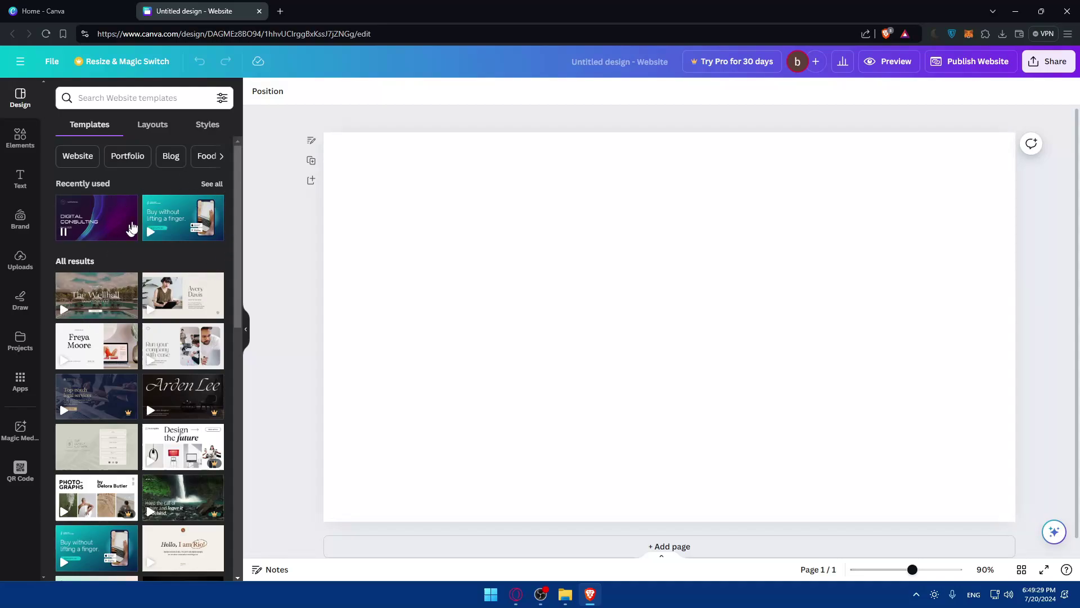
pyautogui.scroll(-3, 140, 242)
pyautogui.scroll(3, 150, 256)
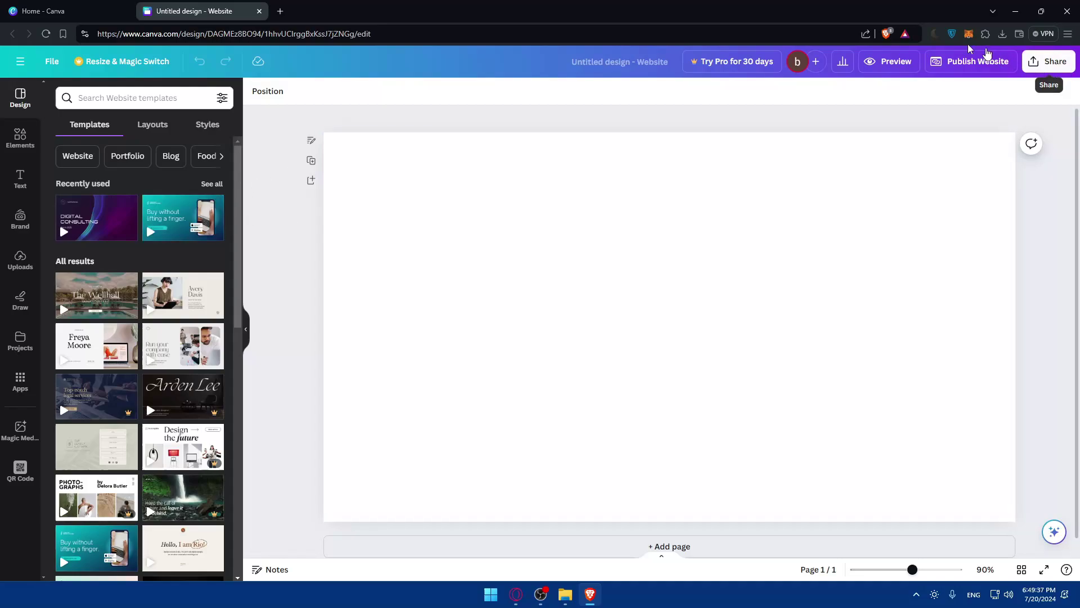
# Close the untitled design, open the existing website from Recent designs, and scroll to page 5
pyautogui.click(259, 11)
pyautogui.scroll(-2, 207, 380)
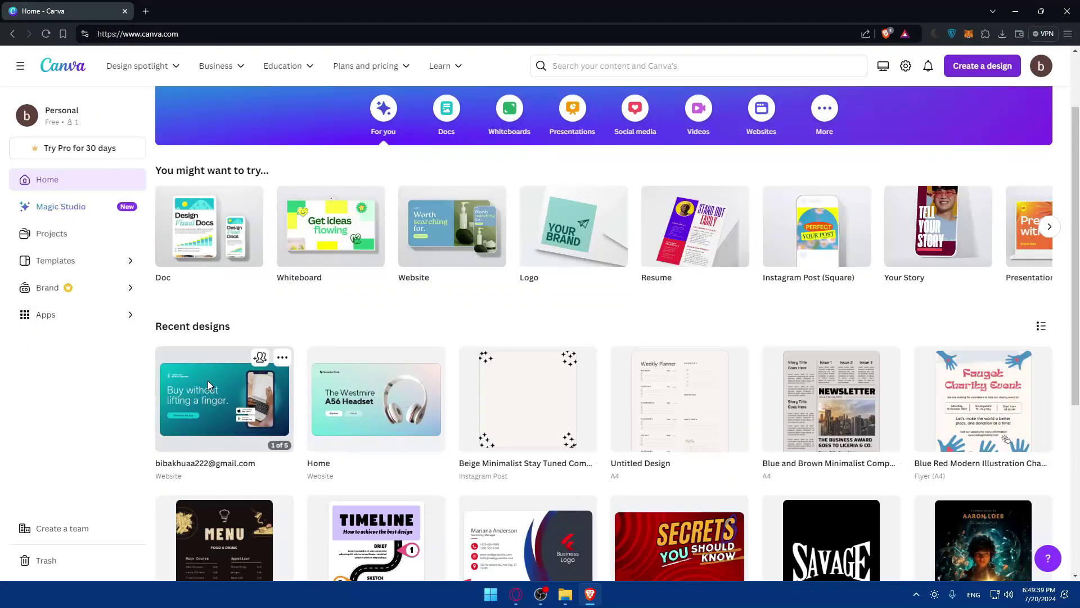
pyautogui.click(208, 381)
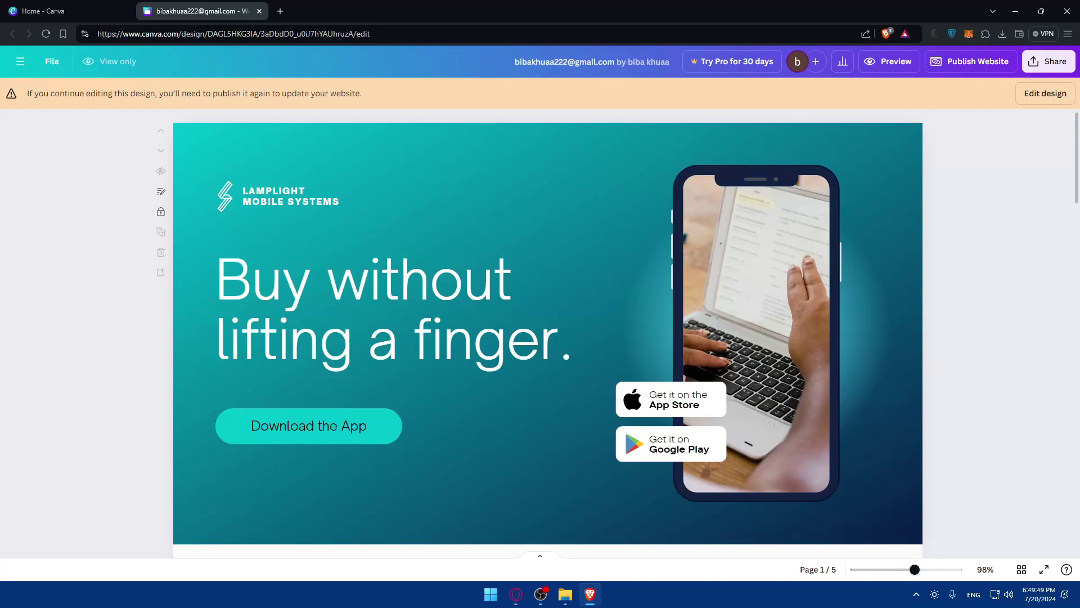
pyautogui.scroll(-20, 504, 325)
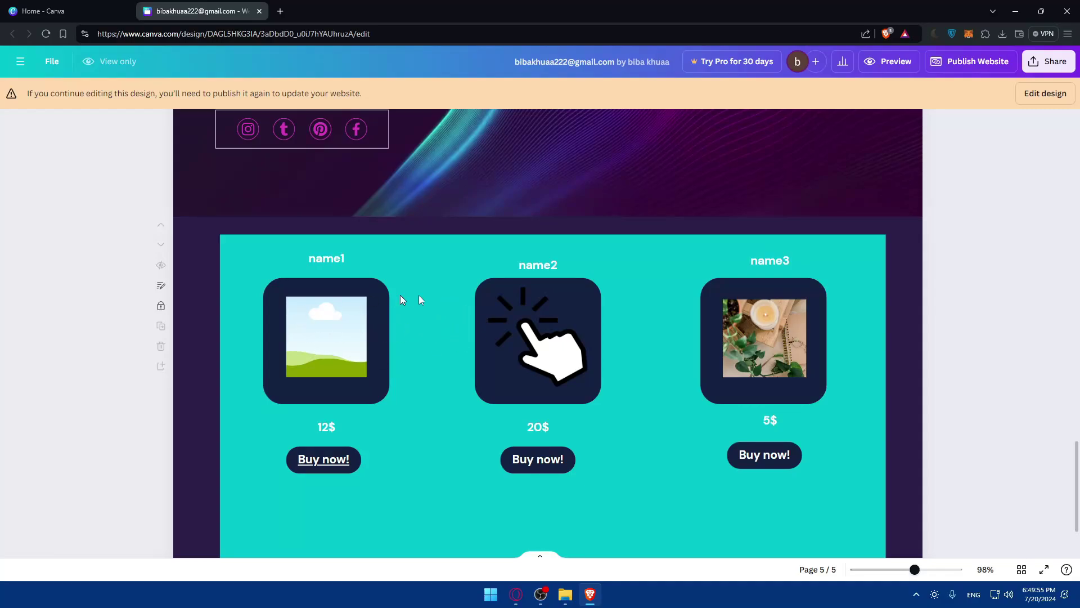
pyautogui.scroll(-2, 360, 315)
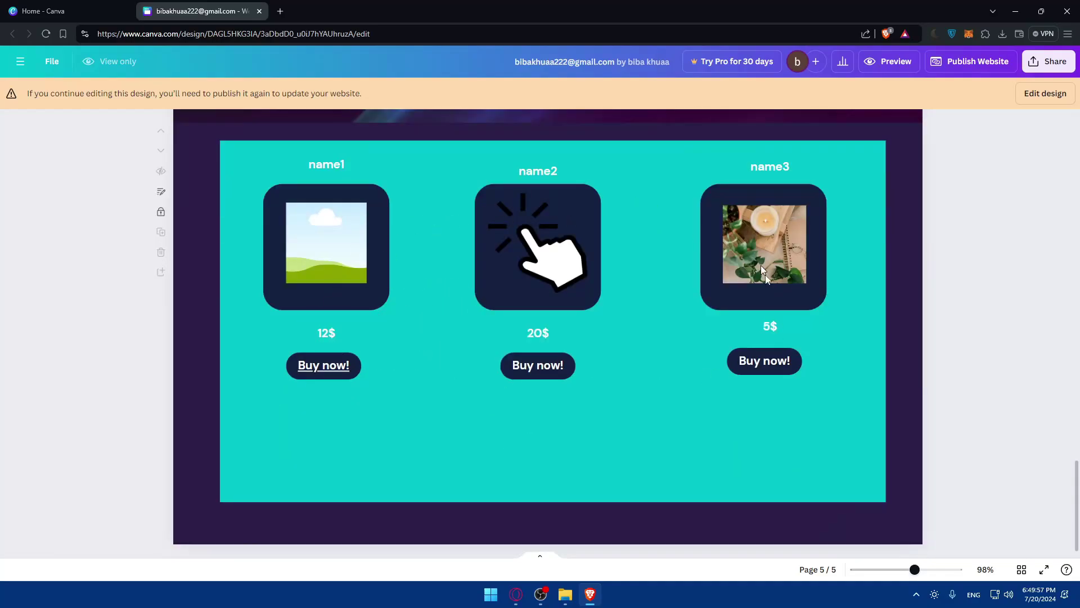
# Switch to edit mode and recolour the teal products section background to purple #6B008B
pyautogui.click(1039, 93)
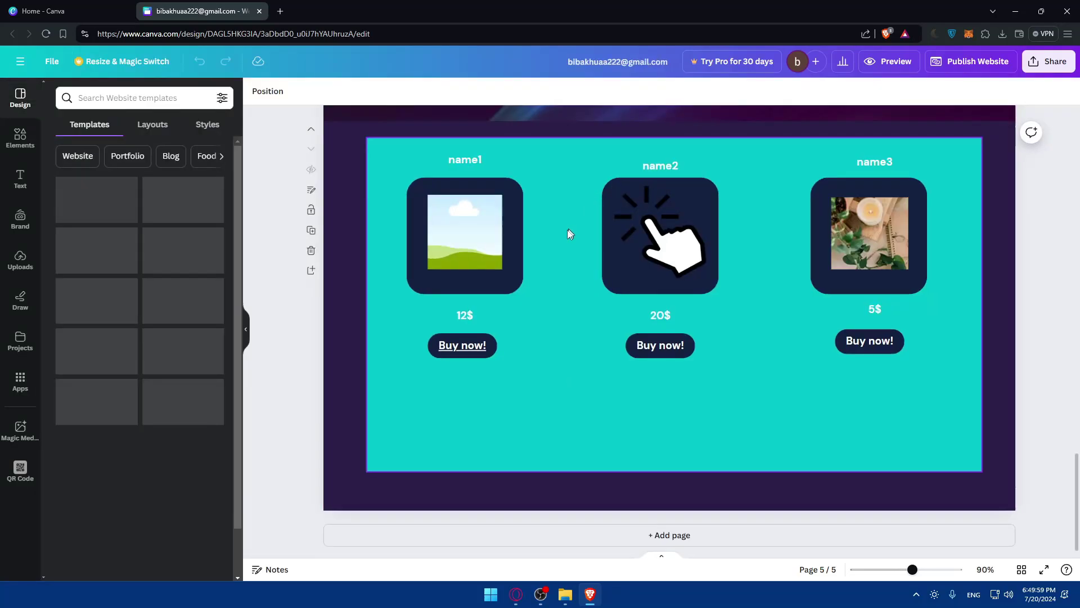
pyautogui.scroll(2, 661, 214)
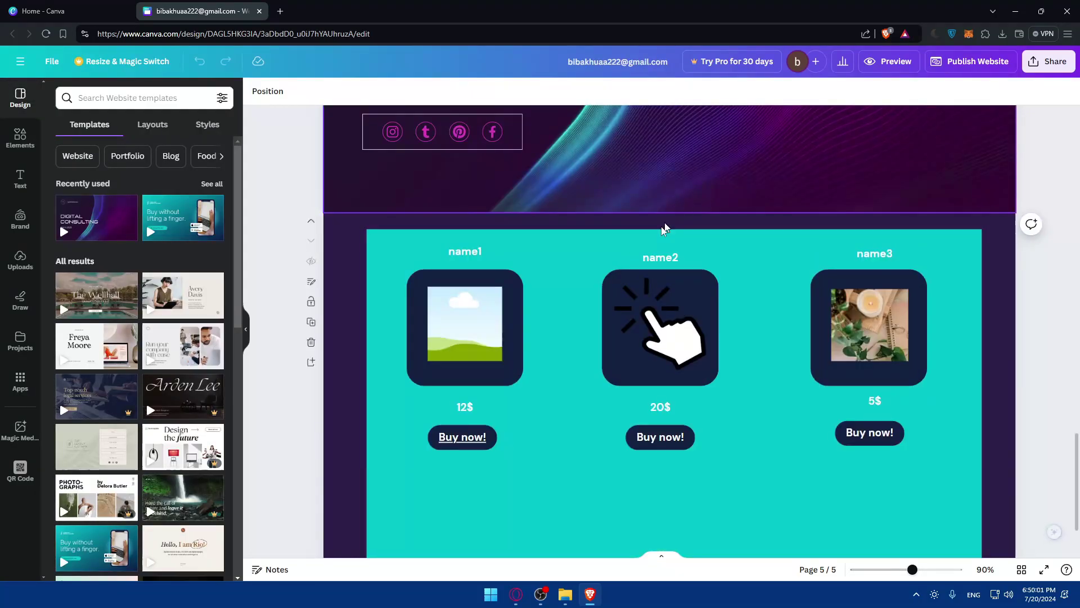
pyautogui.click(576, 264)
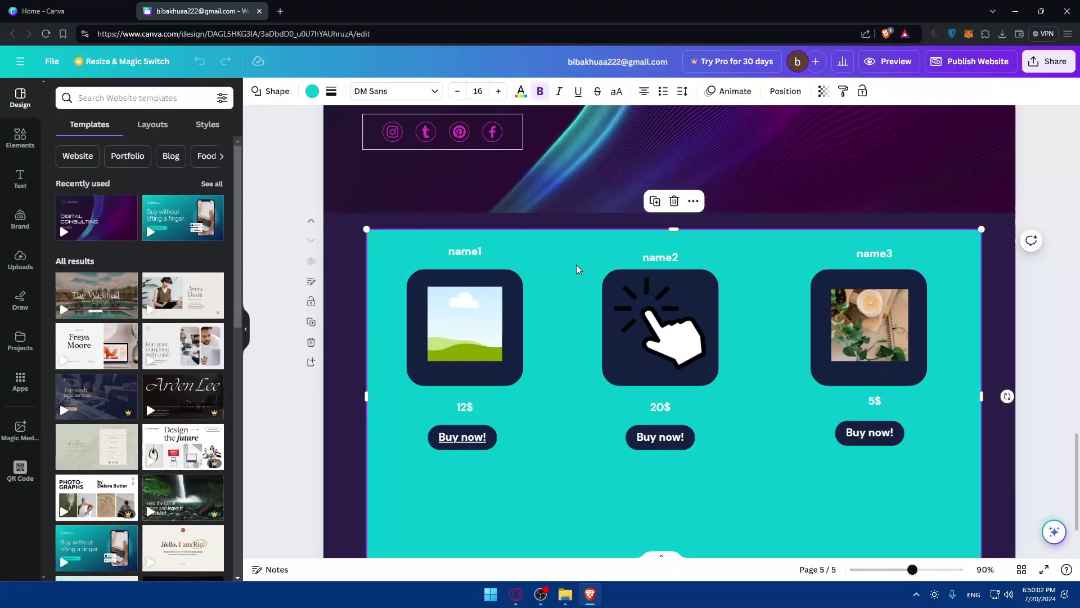
pyautogui.click(312, 91)
pyautogui.click(127, 166)
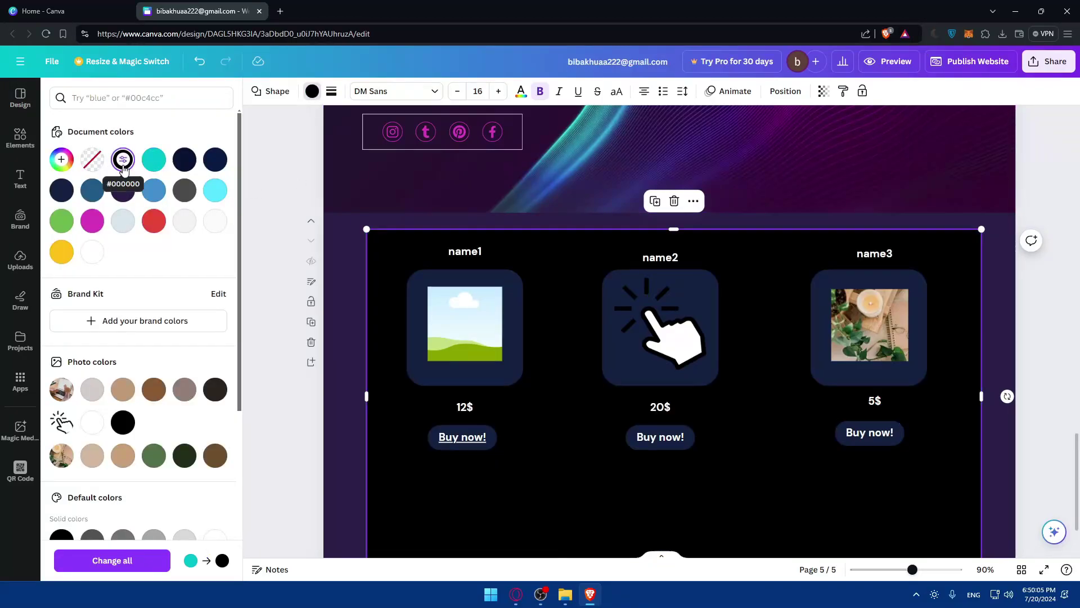
pyautogui.click(56, 159)
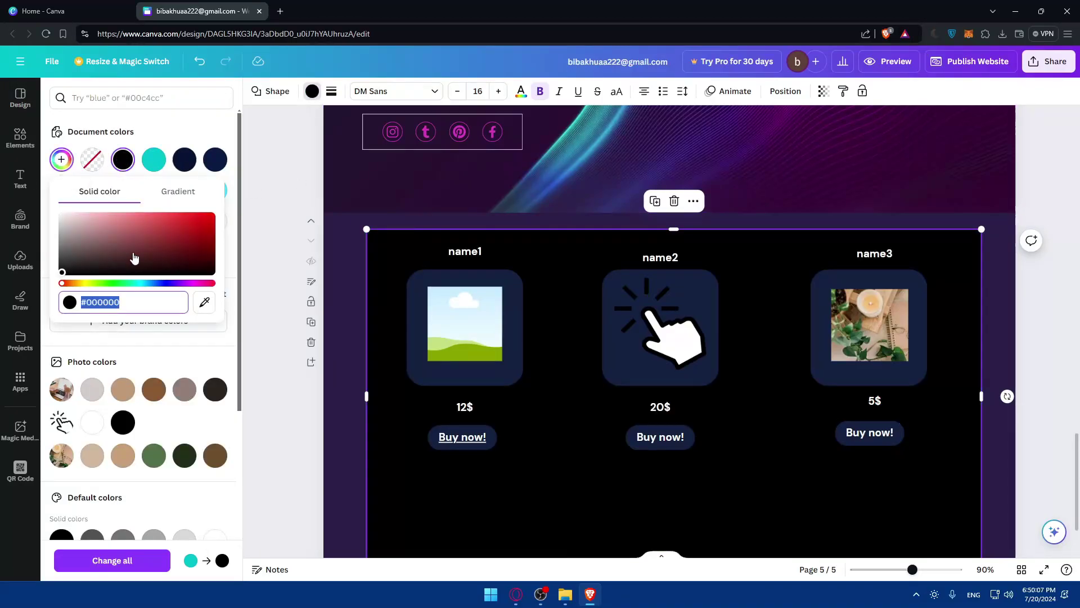
pyautogui.moveTo(133, 258); pyautogui.dragTo(66, 235)
pyautogui.moveTo(148, 283); pyautogui.dragTo(181, 283)
pyautogui.moveTo(134, 234)
pyautogui.mouseDown()
pyautogui.moveTo(139, 217)
pyautogui.moveTo(181, 215)
pyautogui.moveTo(212, 239)
pyautogui.mouseUp()
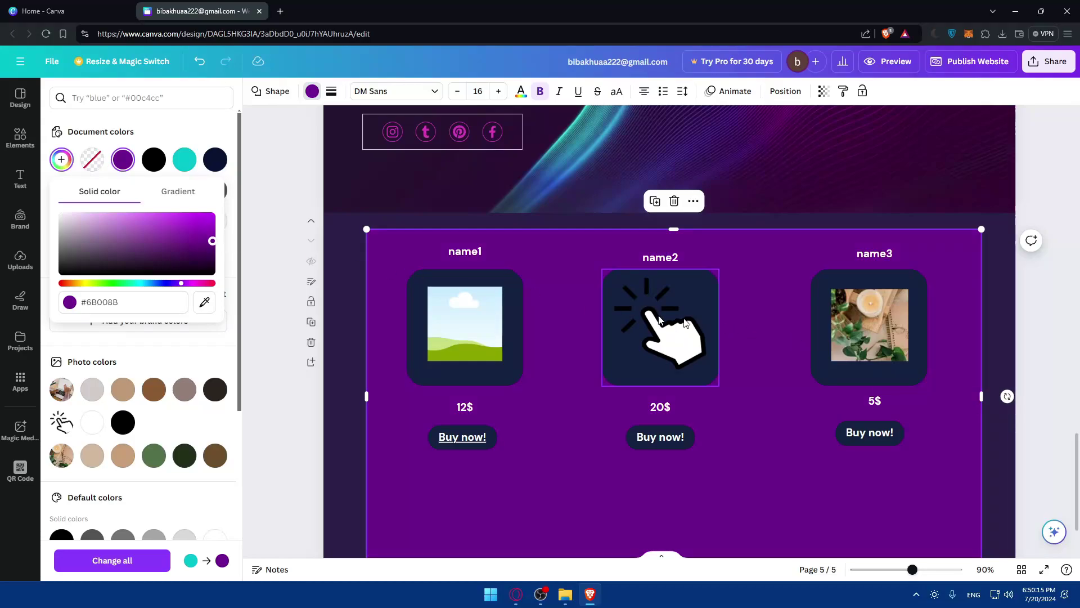
pyautogui.scroll(-2, 862, 327)
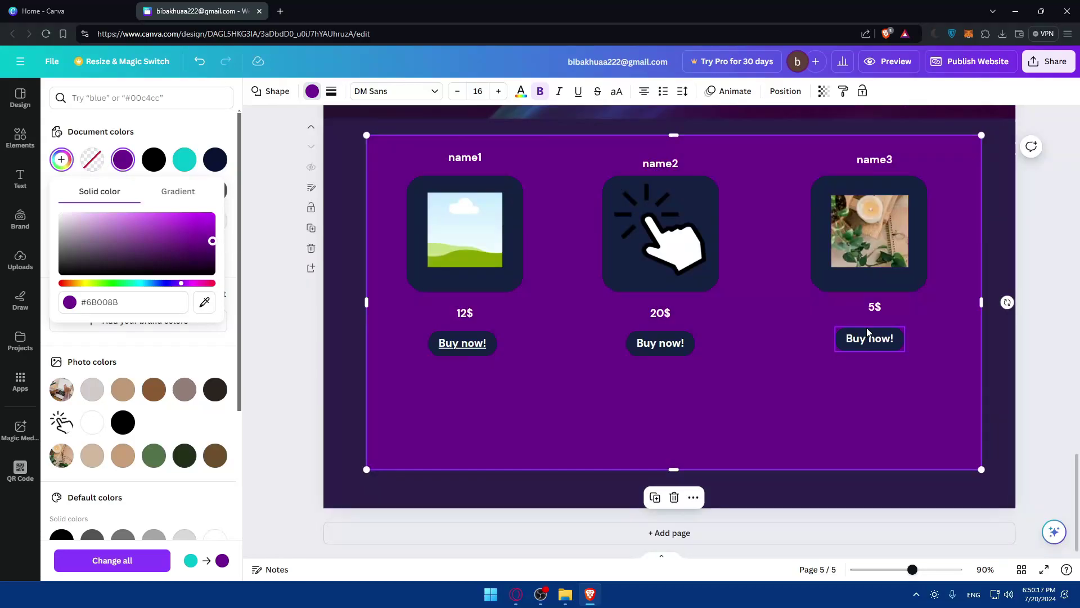
pyautogui.scroll(2, 583, 304)
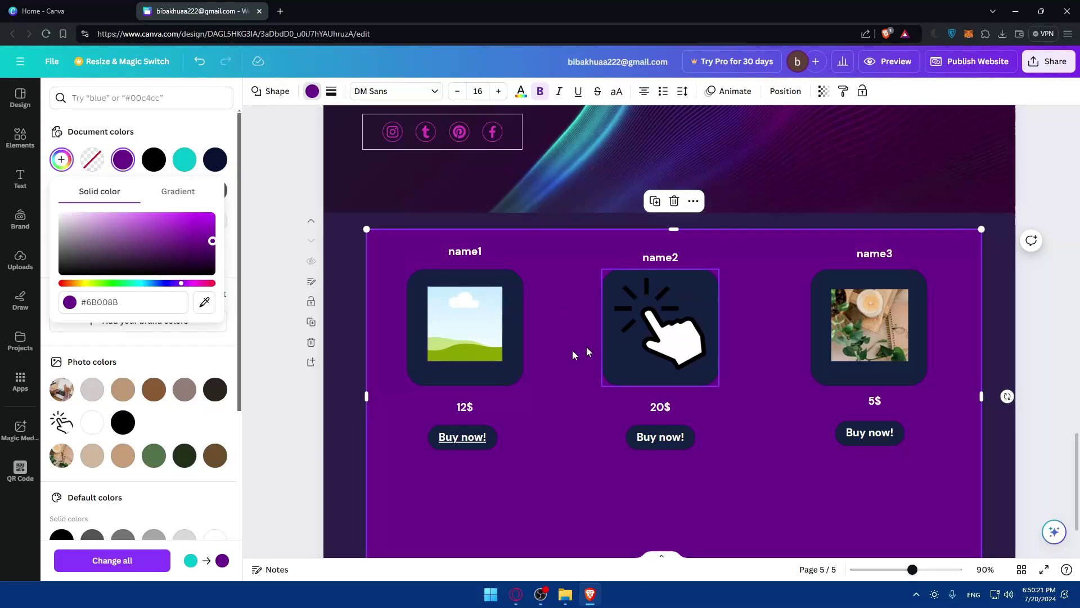
pyautogui.scroll(-2, 574, 355)
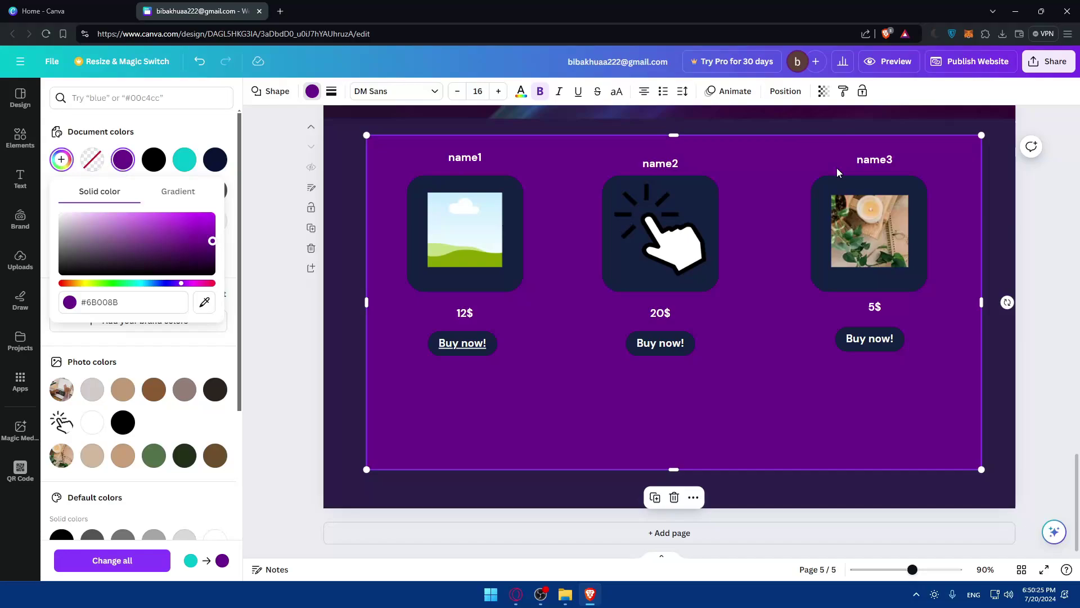
# Drag the 12$, 20$ and 5$ prices so they sit level in one row
pyautogui.click(660, 162)
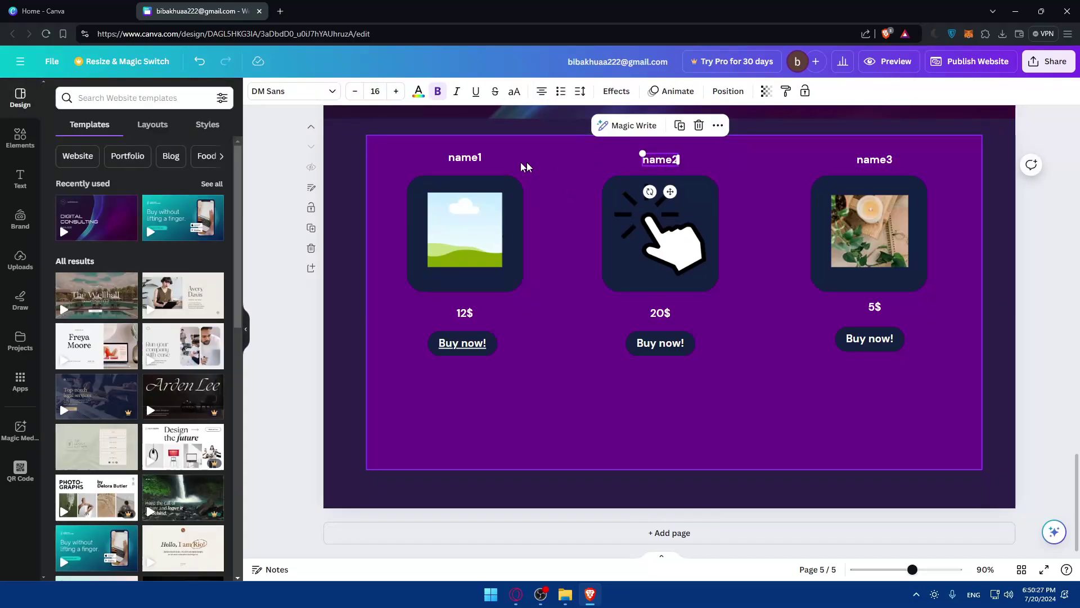
pyautogui.click(465, 160)
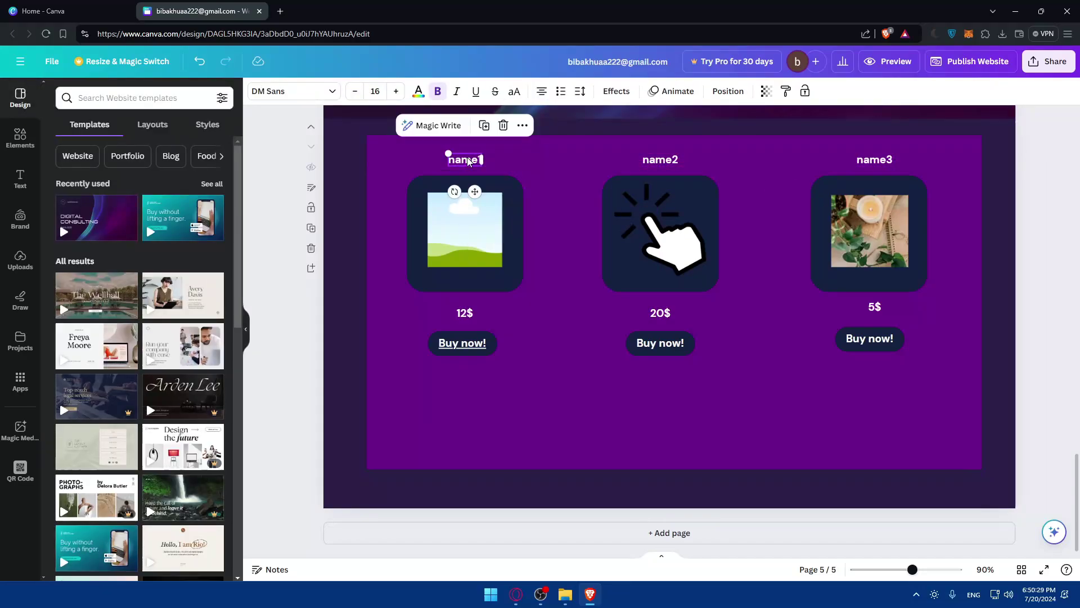
pyautogui.moveTo(470, 310); pyautogui.dragTo(465, 311)
pyautogui.moveTo(660, 313); pyautogui.dragTo(653, 310)
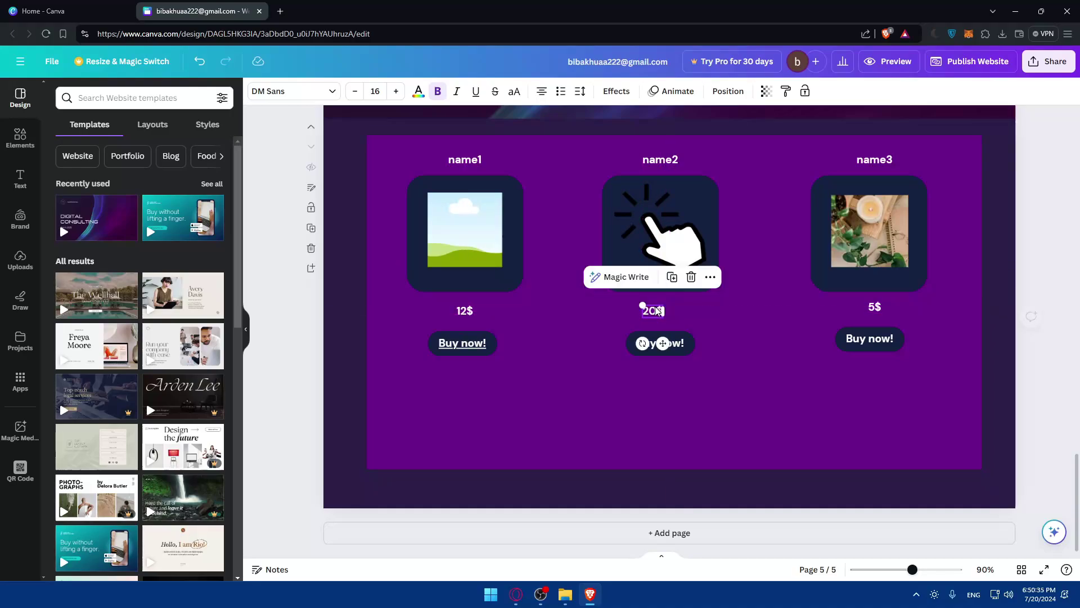
pyautogui.click(875, 309)
pyautogui.moveTo(876, 309); pyautogui.dragTo(876, 310)
pyautogui.moveTo(656, 310); pyautogui.dragTo(662, 308)
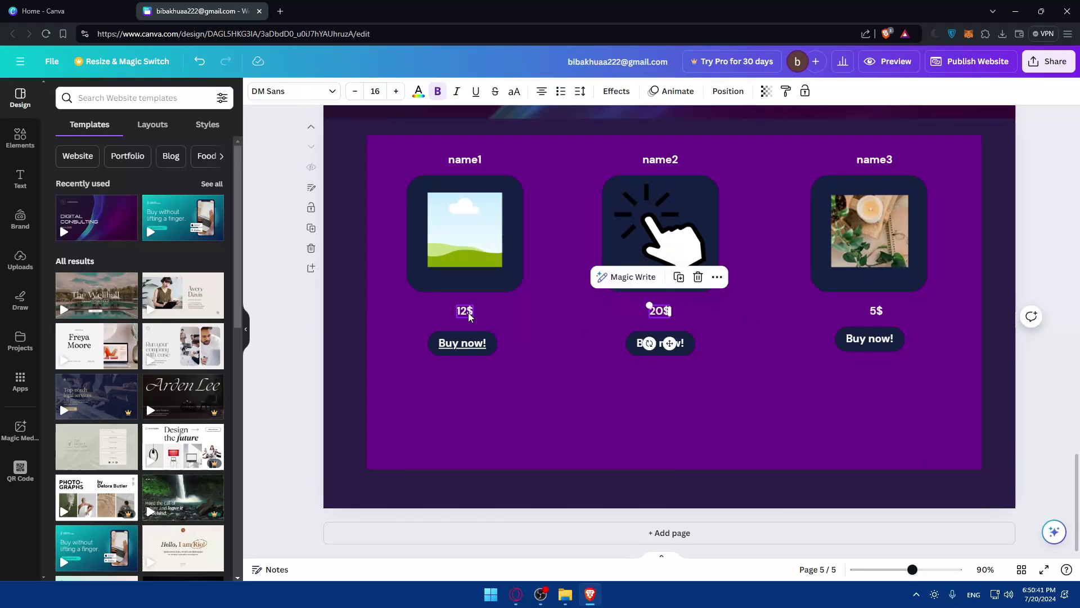
pyautogui.click(622, 306)
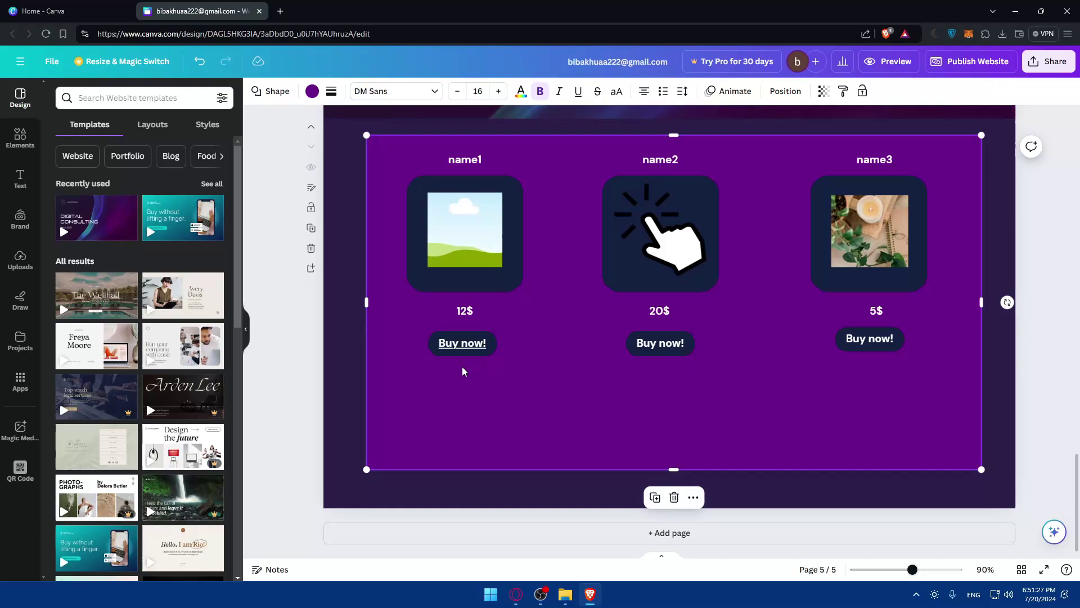
# Open Elements and delete the middle Buy now! button
pyautogui.click(20, 138)
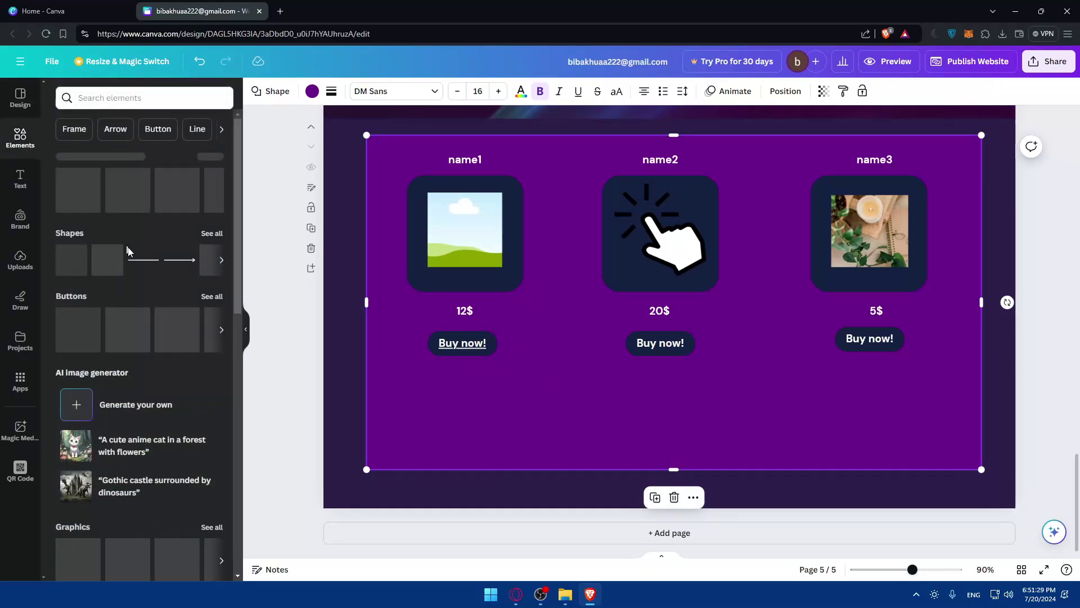
pyautogui.click(650, 346)
pyautogui.press('Delete')
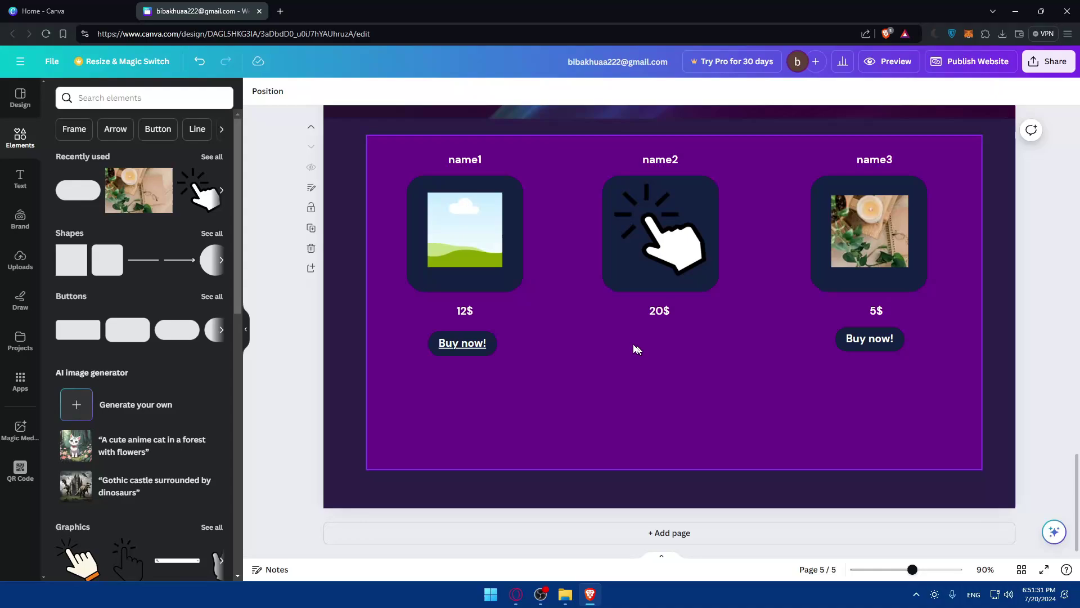
# Place a teal pill-shaped button below the 20$ price and shrink it
pyautogui.click(134, 341)
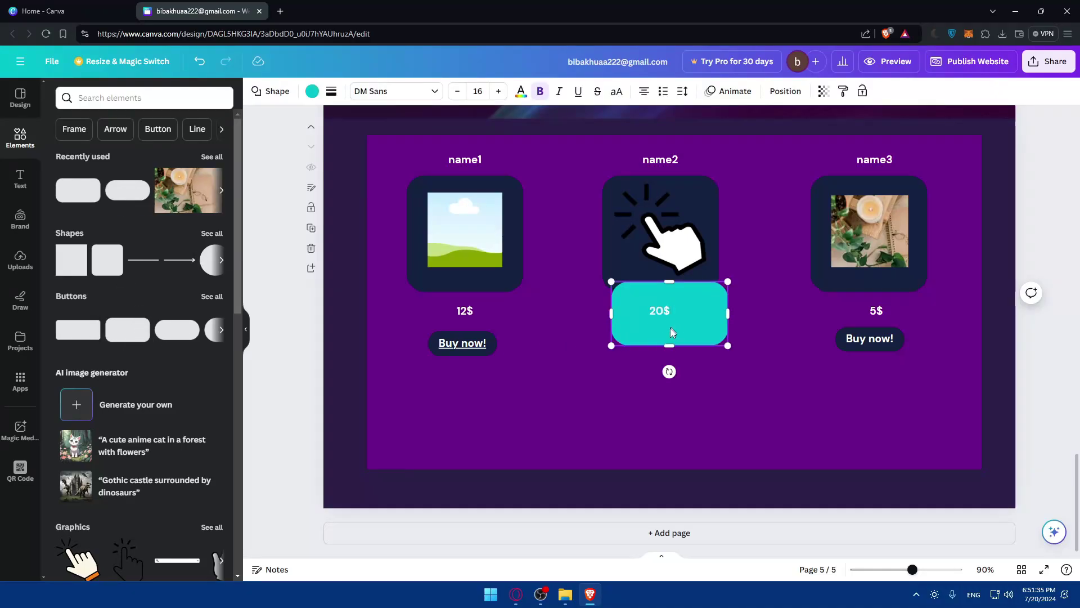
pyautogui.moveTo(727, 282); pyautogui.dragTo(688, 324)
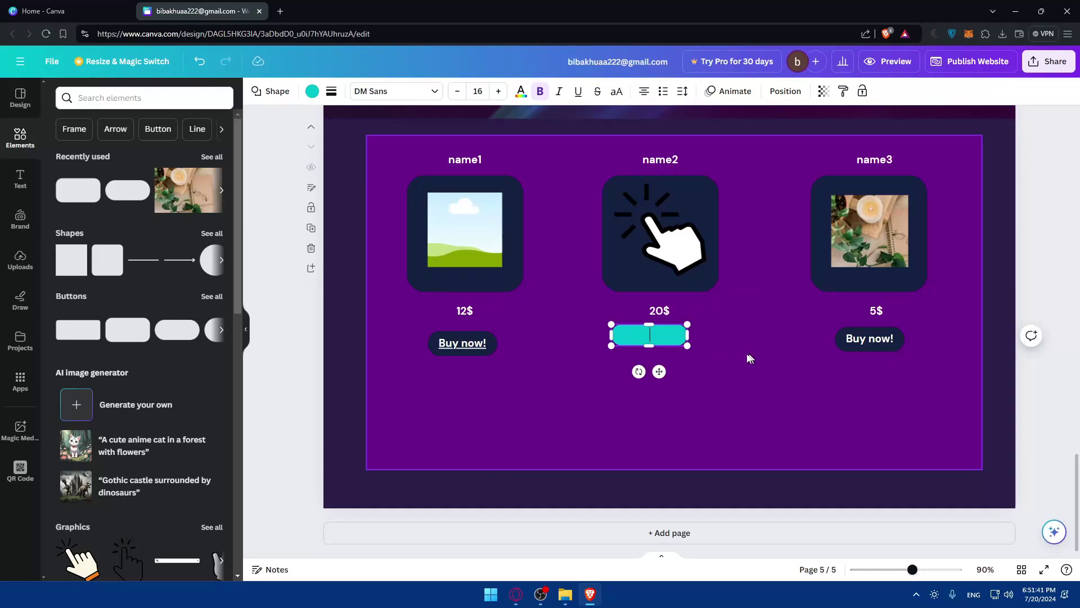
pyautogui.hotkey('ctrl', 'z')
pyautogui.press('Delete')
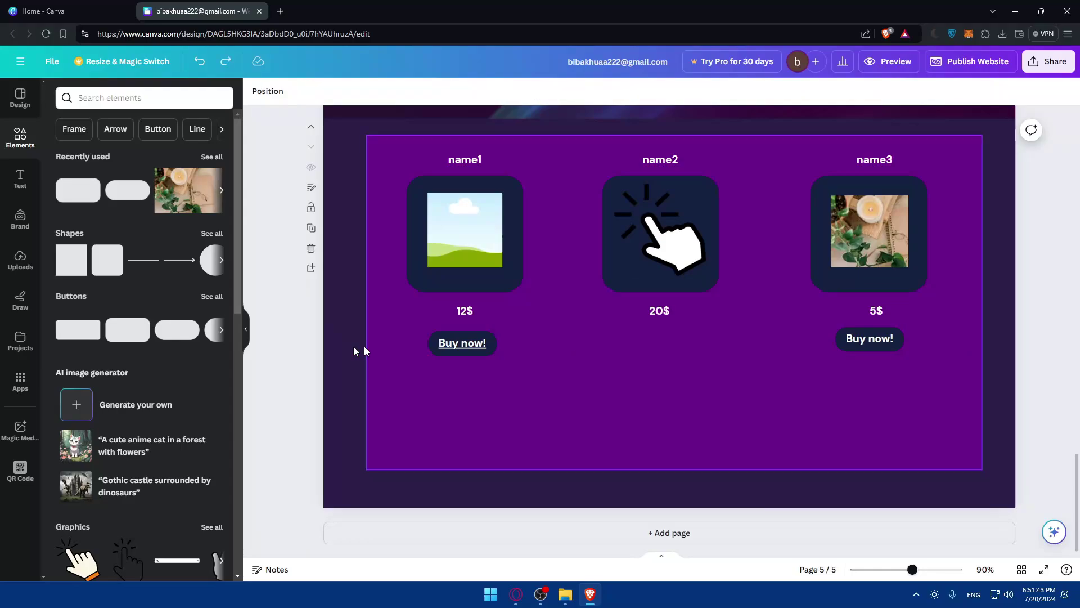
pyautogui.moveTo(178, 329); pyautogui.dragTo(672, 355)
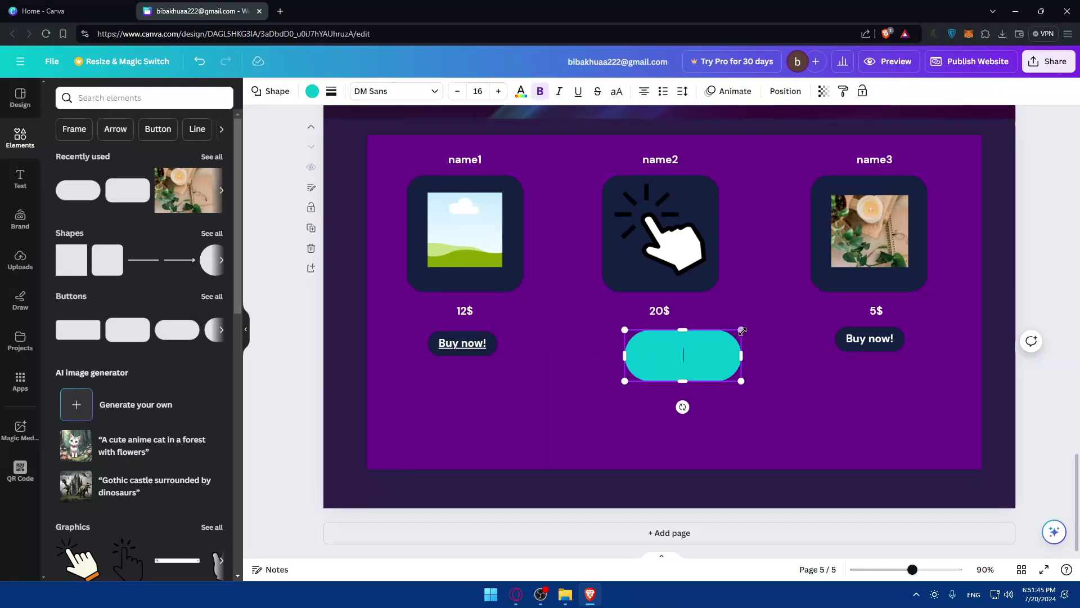
pyautogui.moveTo(741, 330); pyautogui.dragTo(691, 357)
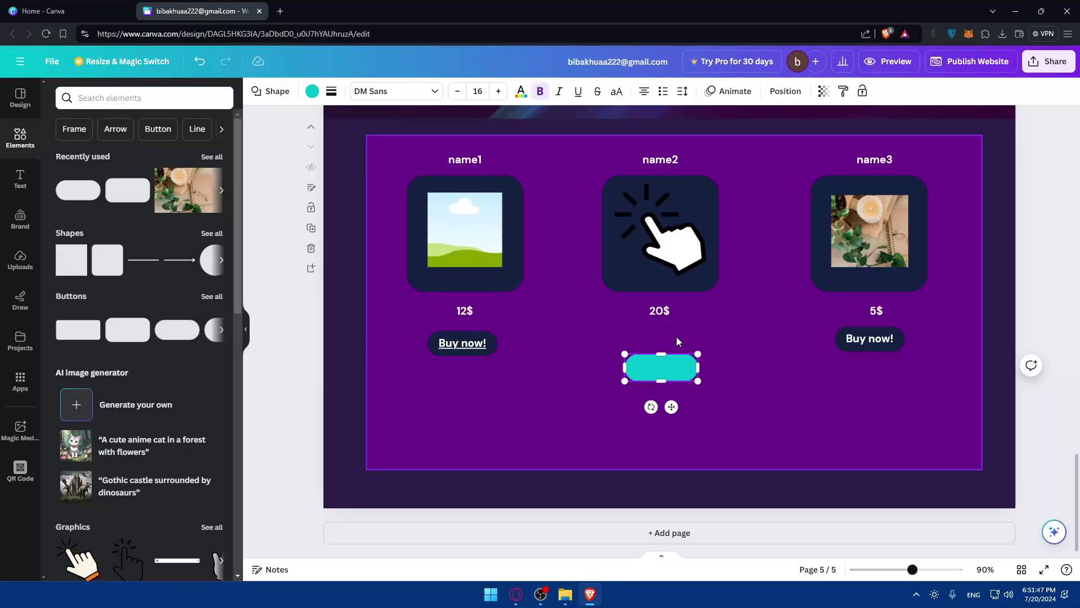
# Label the teal button 'Pay now', move it under 20$, and open its more-actions menu
pyautogui.write('but')
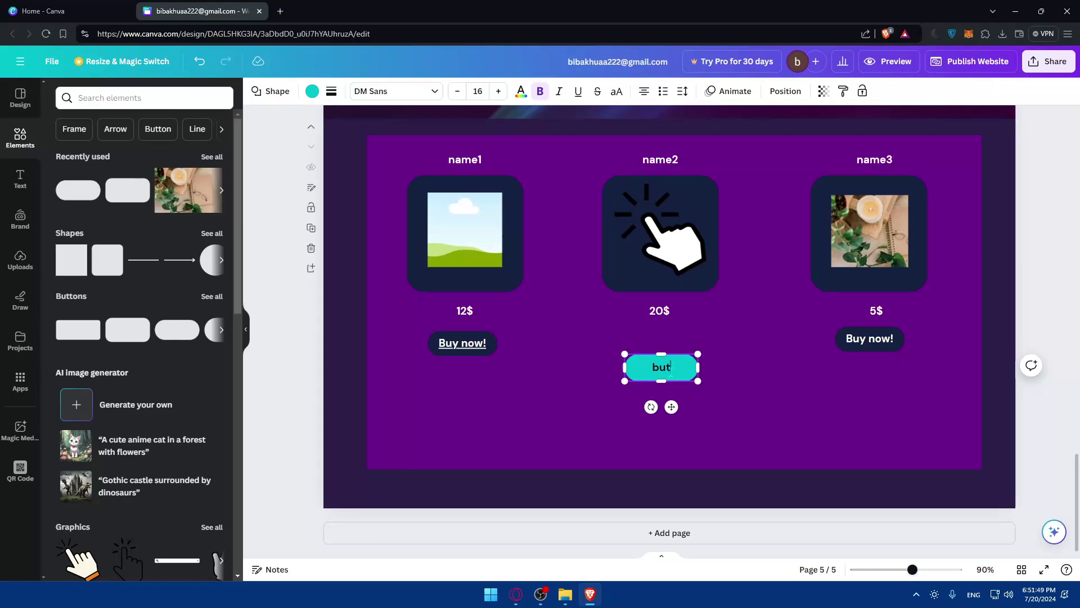
pyautogui.write('Pay now')
pyautogui.click(737, 371)
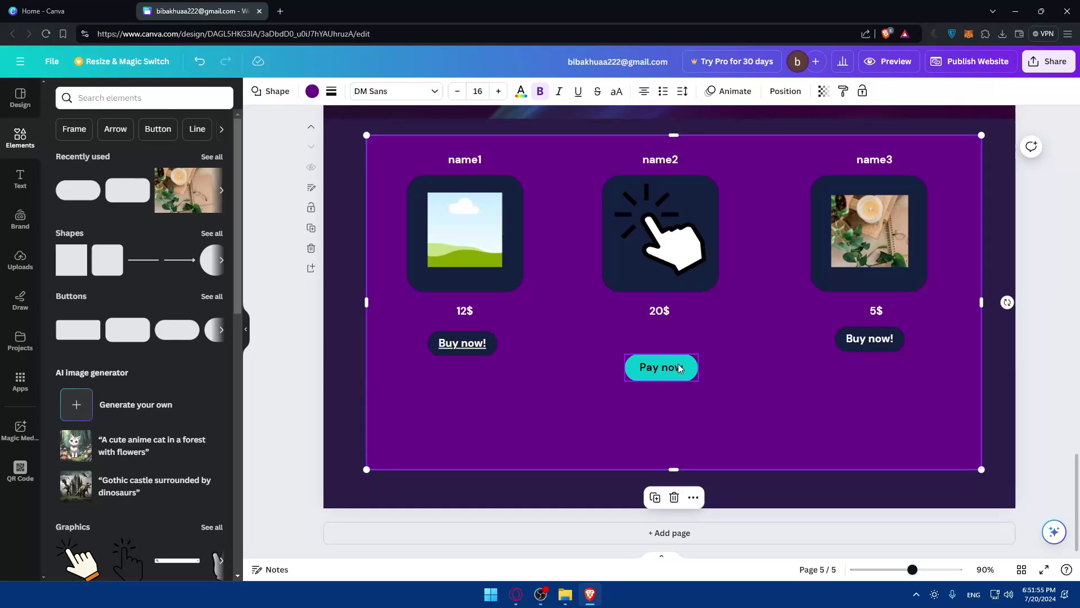
pyautogui.moveTo(678, 368); pyautogui.dragTo(677, 341)
pyautogui.click(680, 299)
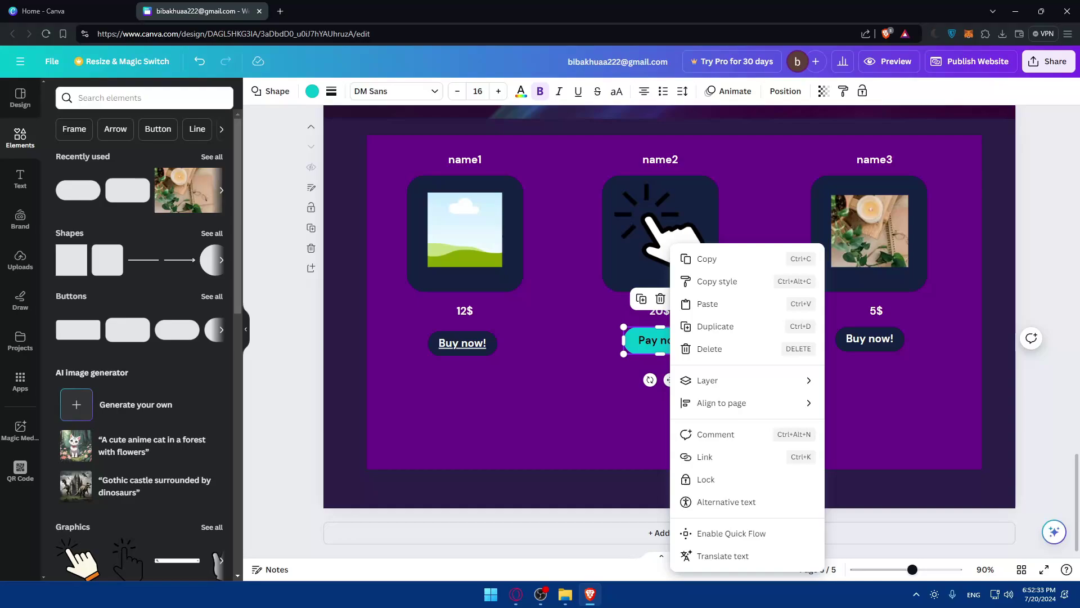
# Load the PayPal website in a new browser tab
pyautogui.click(279, 12)
pyautogui.write('pa')
pyautogui.press('Return')
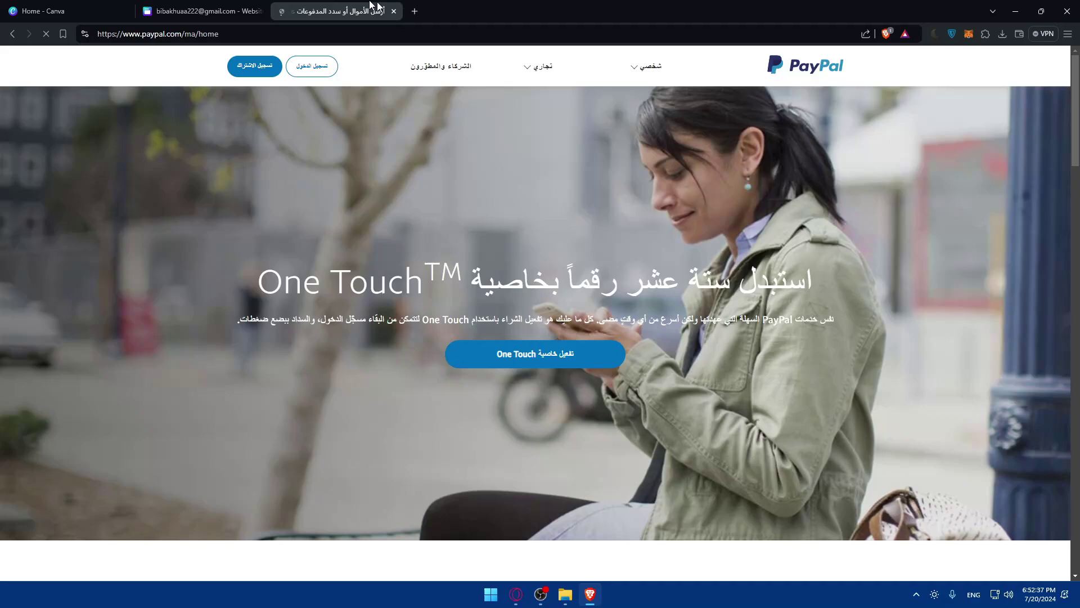
pyautogui.scroll(-20, 485, 149)
pyautogui.scroll(10, 484, 149)
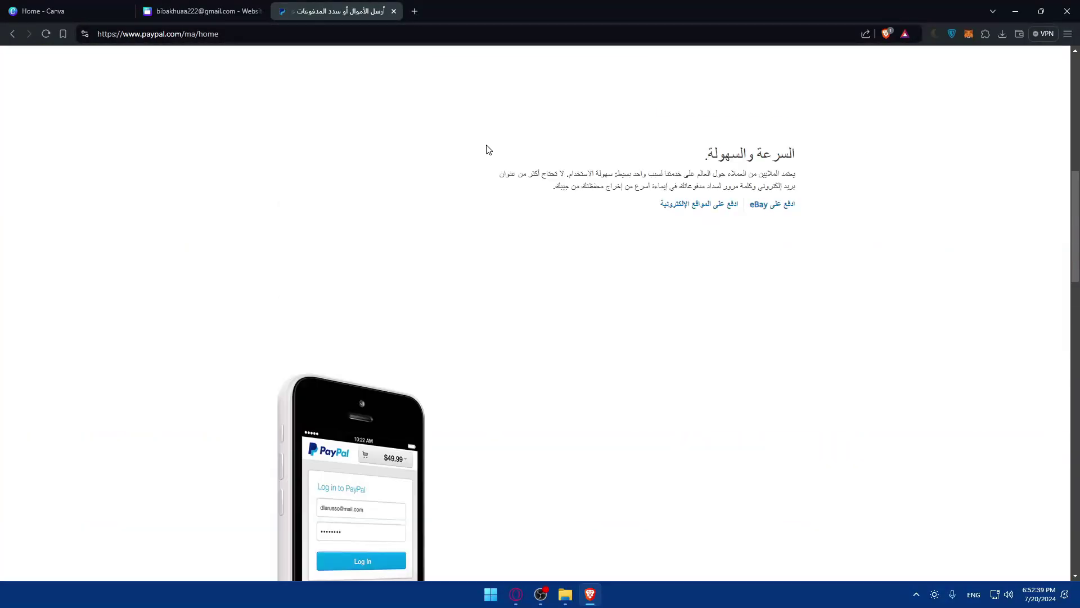
# Remove the region code from the PayPal address and reload the page
pyautogui.click(196, 34)
pyautogui.click(197, 34)
pyautogui.tripleClick(196, 34)
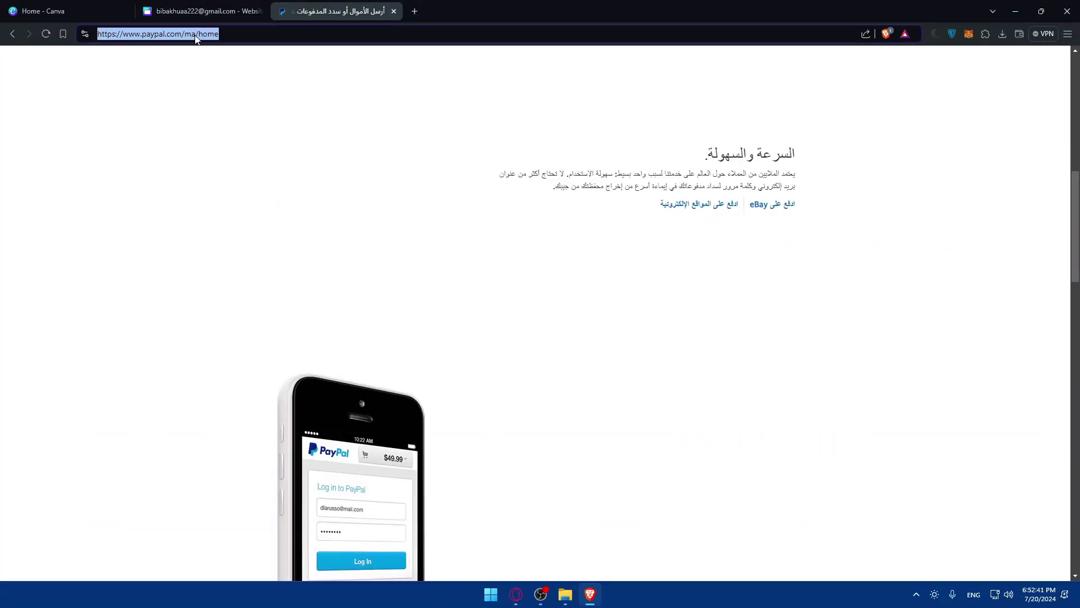
pyautogui.click(197, 33)
pyautogui.press('BackSpace')
pyautogui.press('BackSpace')
pyautogui.press('BackSpace')
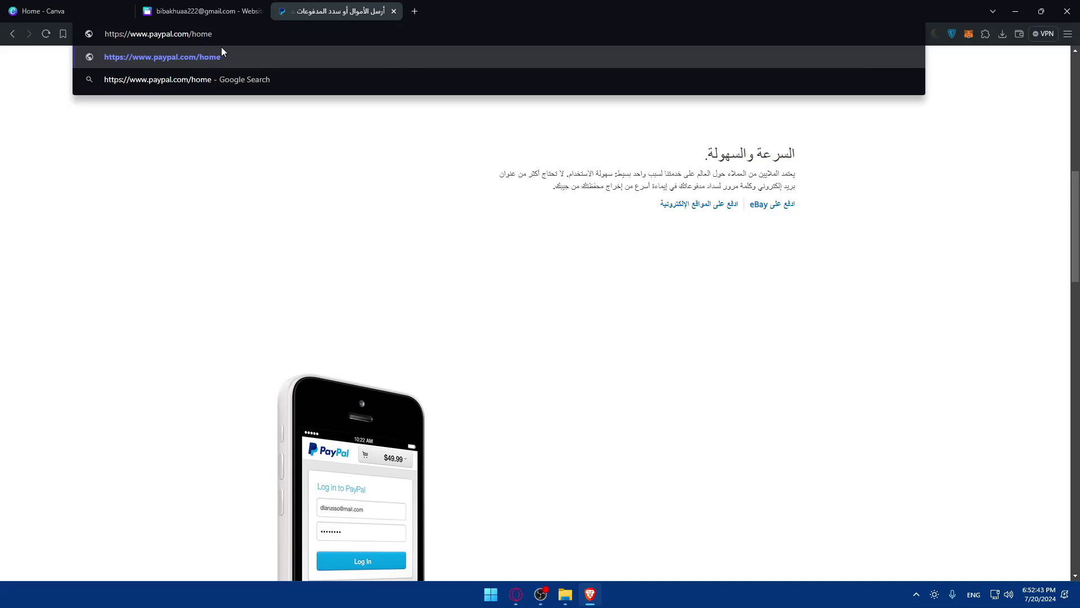
pyautogui.press('Return')
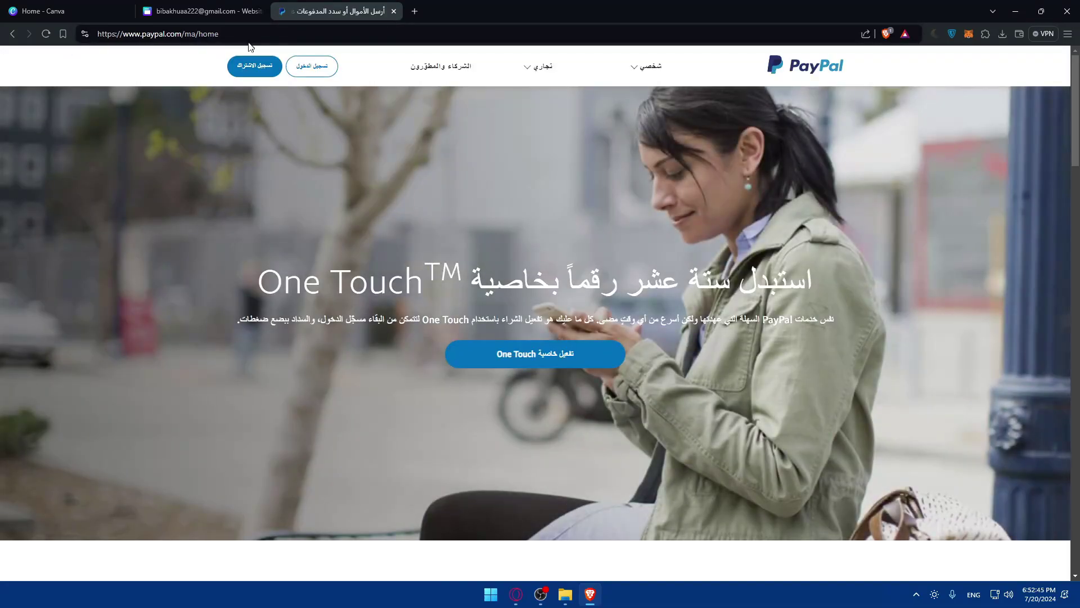
# Switch PayPal to English from the footer and go to the Log In page
pyautogui.scroll(-15, 296, 144)
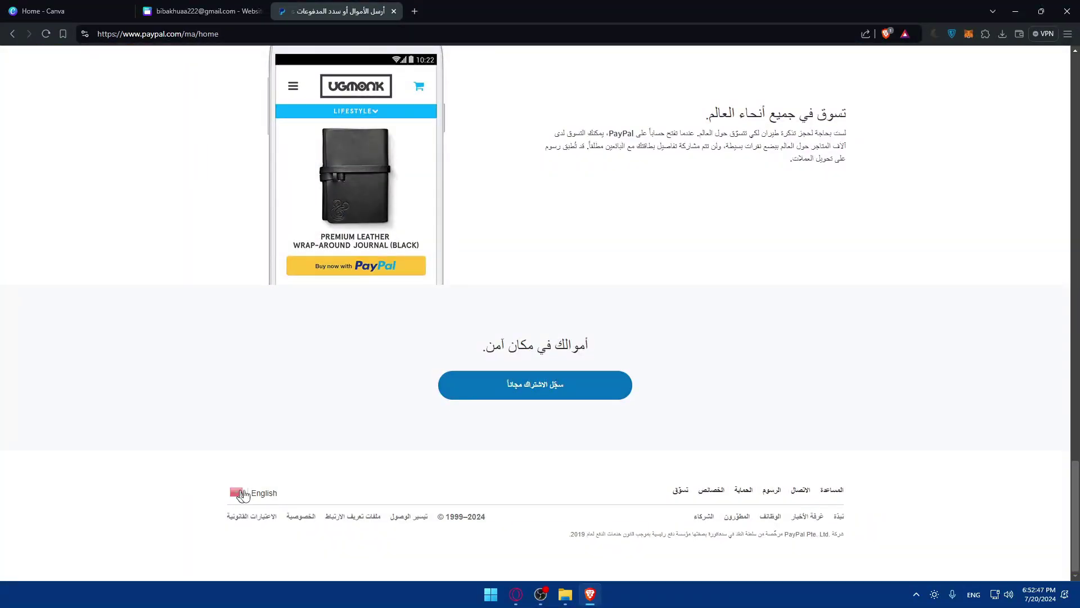
pyautogui.click(245, 495)
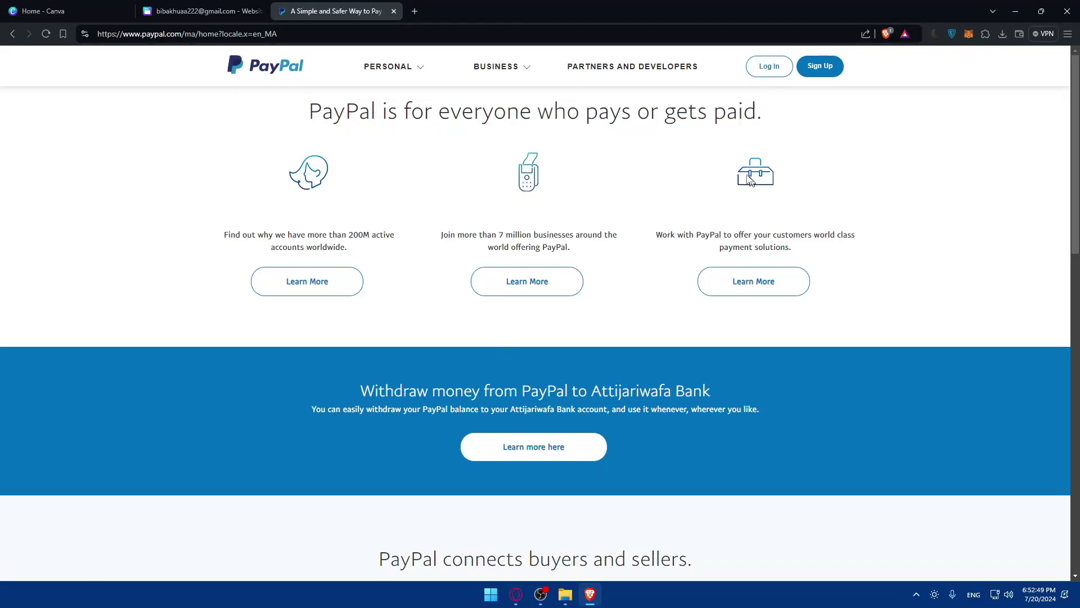
pyautogui.click(764, 68)
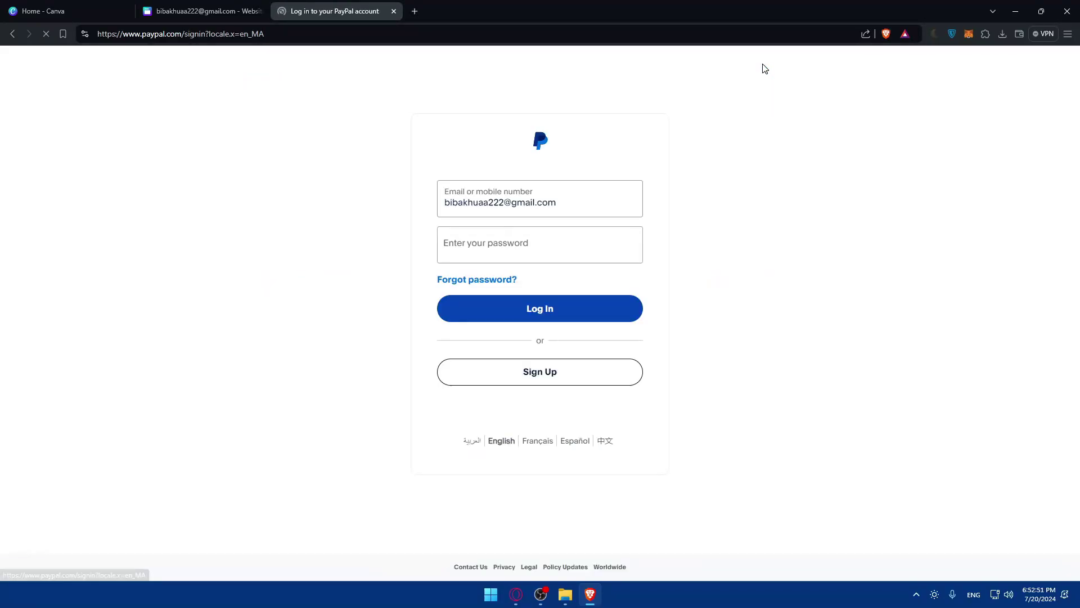
# Sign in to PayPal with the saved password and request the security code by email
pyautogui.click(530, 253)
pyautogui.click(528, 297)
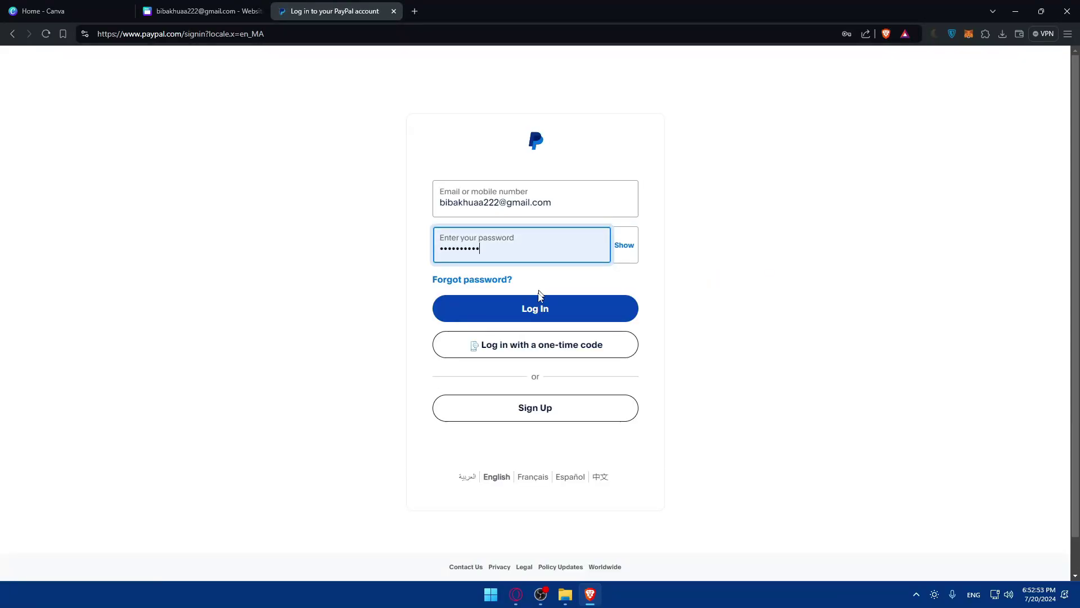
pyautogui.click(535, 309)
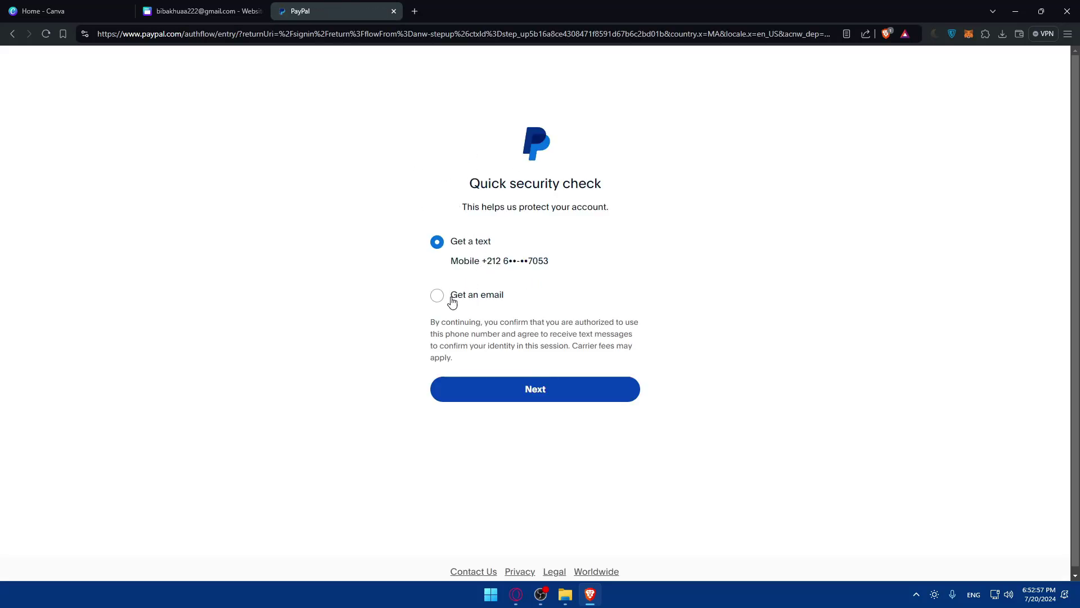
pyautogui.click(452, 302)
pyautogui.click(502, 339)
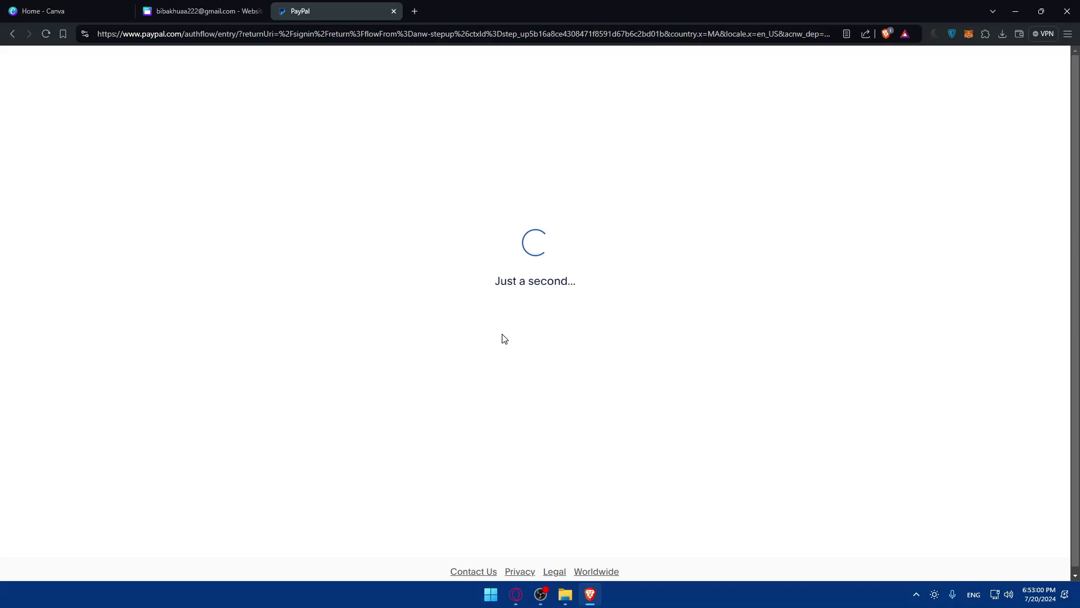
# Open Gmail in a new browser tab
pyautogui.click(415, 11)
pyautogui.write('gmail.com')
pyautogui.press('Return')
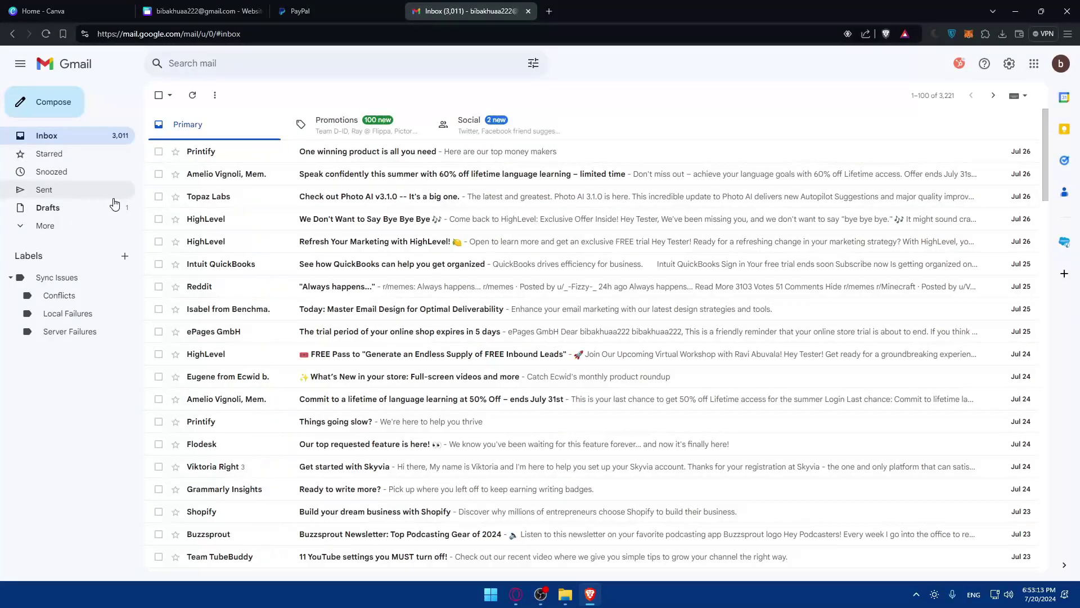
# Search Gmail's Spam and All Mail folders for the PayPal code email
pyautogui.click(70, 228)
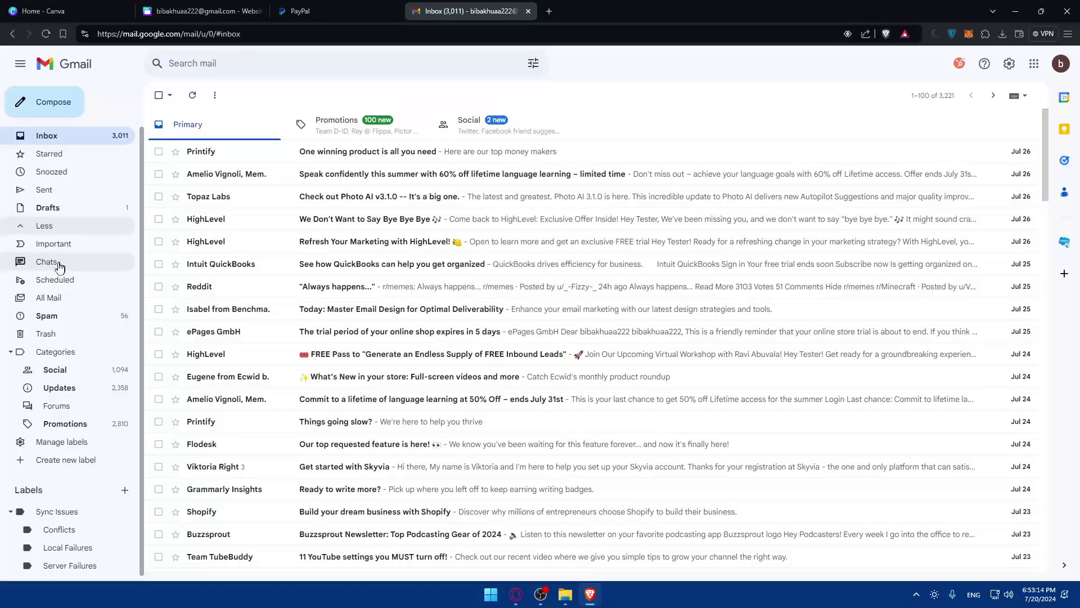
pyautogui.click(63, 306)
pyautogui.click(63, 316)
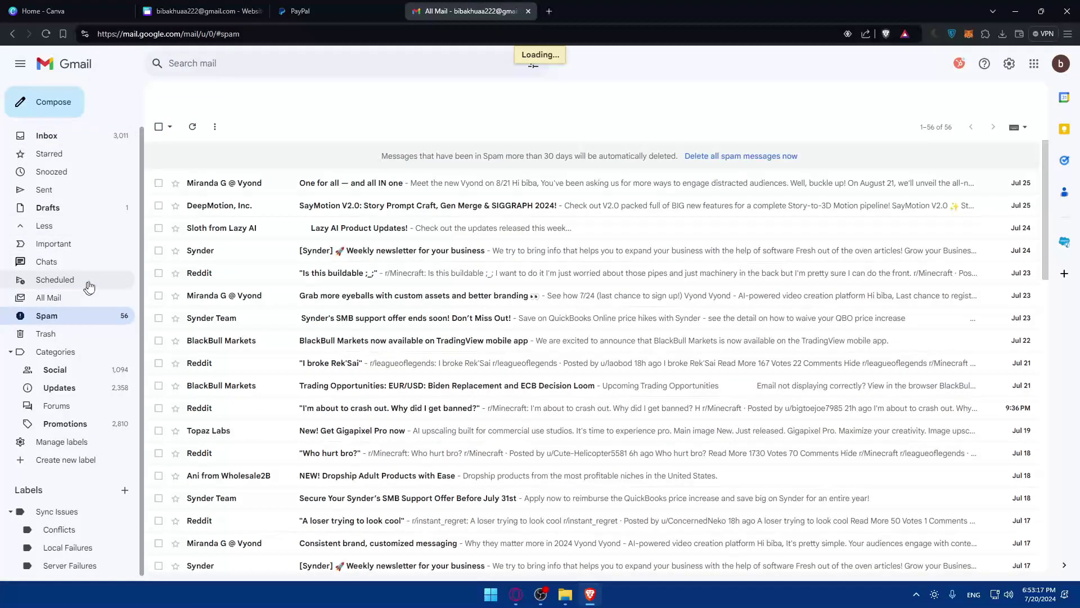
pyautogui.click(77, 296)
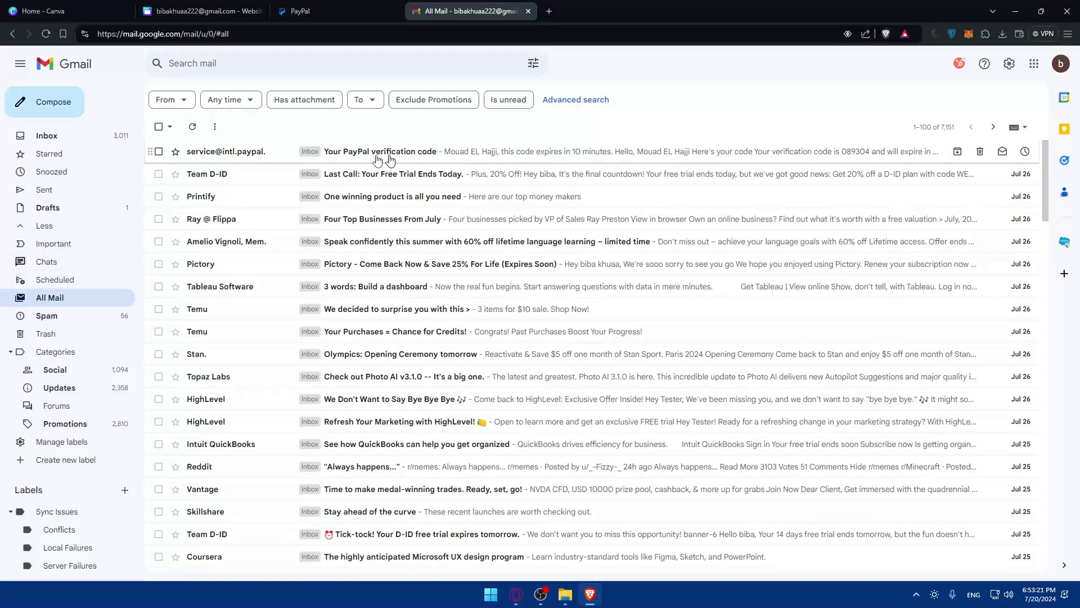
# Open the PayPal verification email, then start entering the code on PayPal's page
pyautogui.click(77, 138)
pyautogui.click(269, 155)
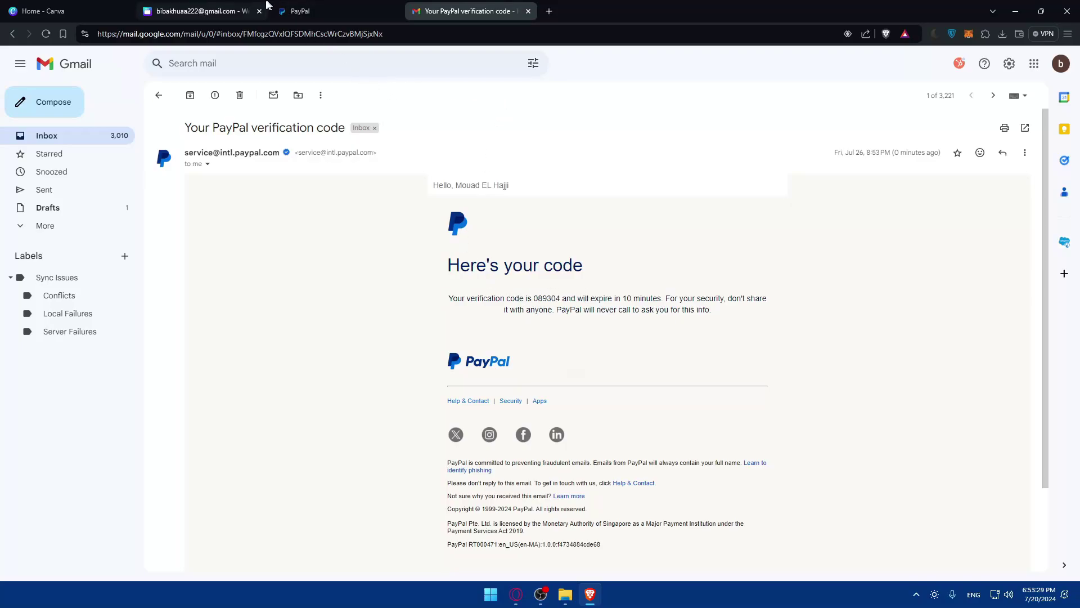
pyautogui.click(327, 7)
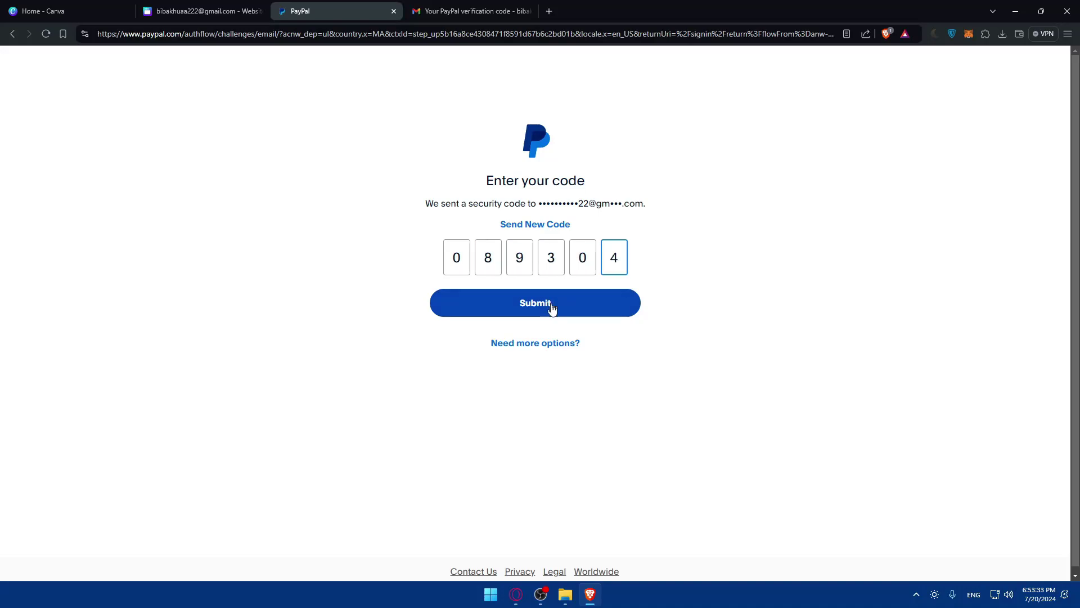
# Submit the PayPal security code to finish signing in, and close the Gmail verification tab
pyautogui.click(549, 308)
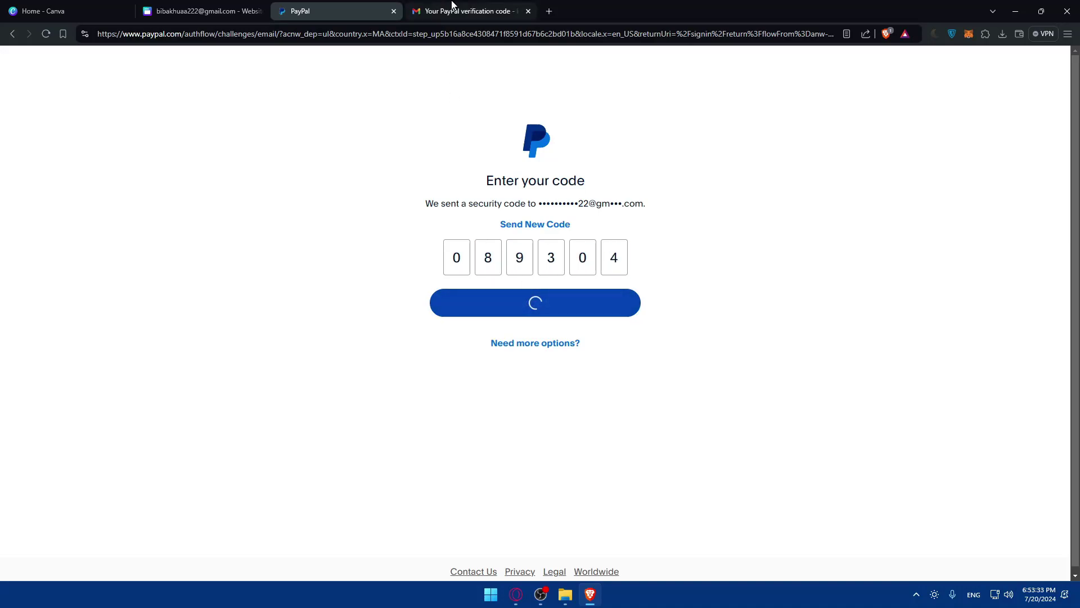
pyautogui.click(441, 11)
pyautogui.click(528, 12)
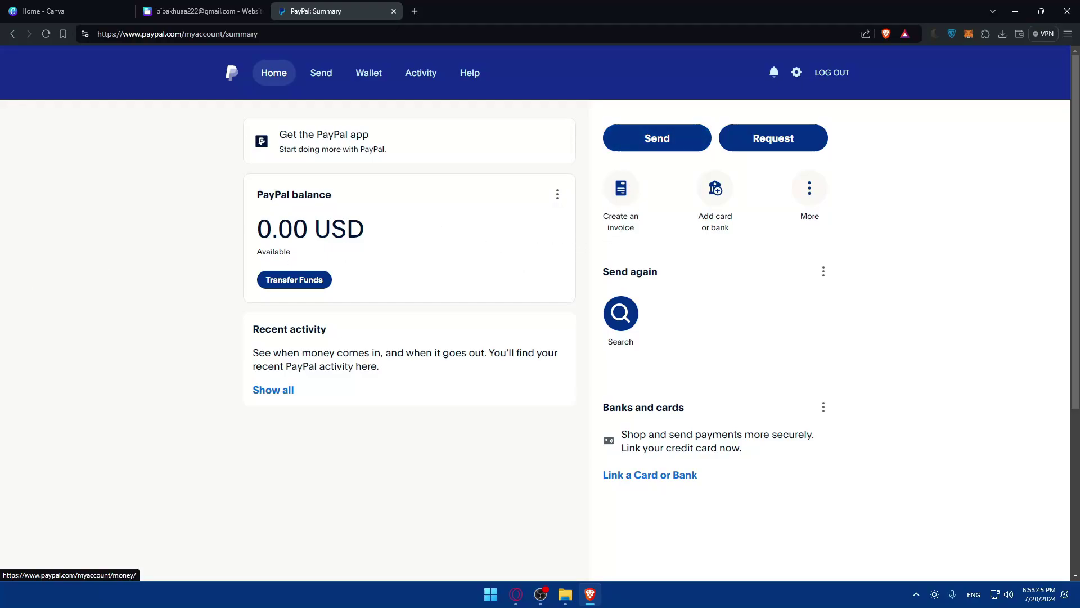
# Look at PayPal's Send and Request payment pages, then return to the account Summary
pyautogui.click(680, 149)
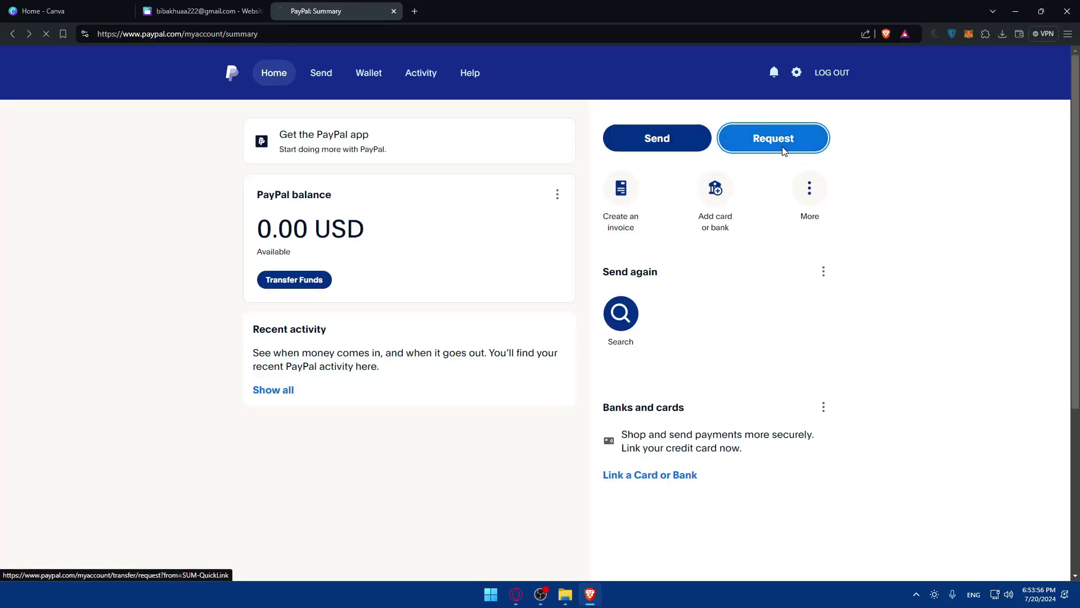
pyautogui.click(751, 157)
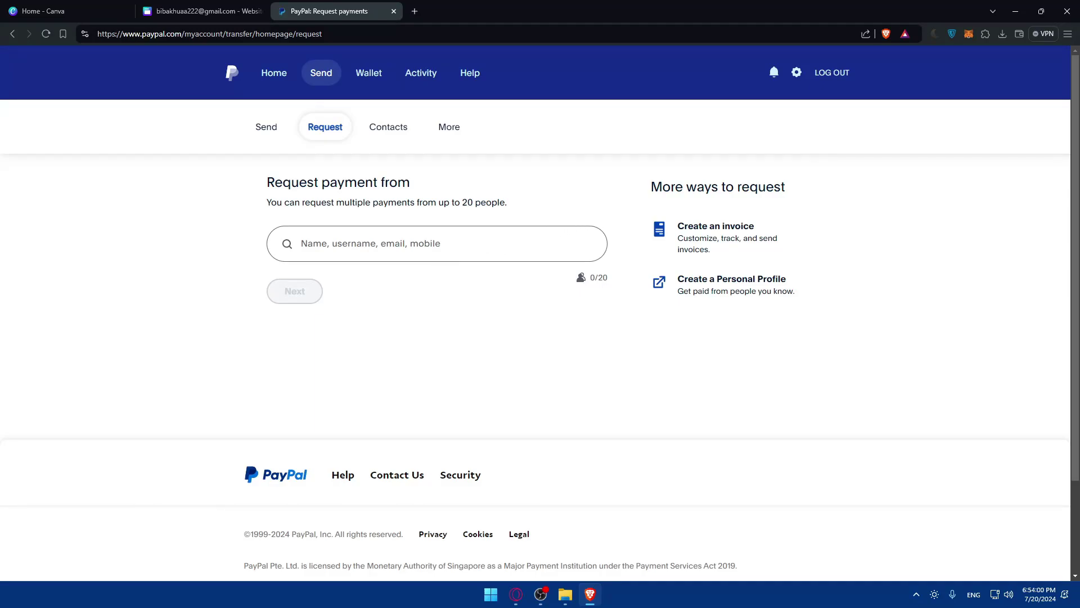
pyautogui.click(482, 244)
pyautogui.hotkey('alt', 'Left')
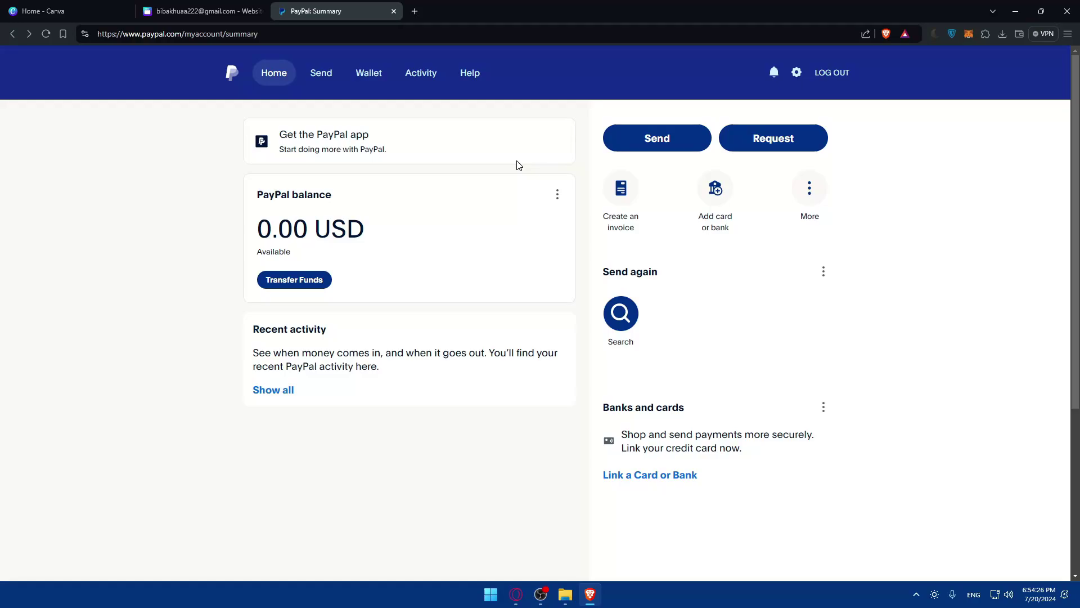
# Search the PayPal Help Center for 'payment link or code'
pyautogui.click(469, 74)
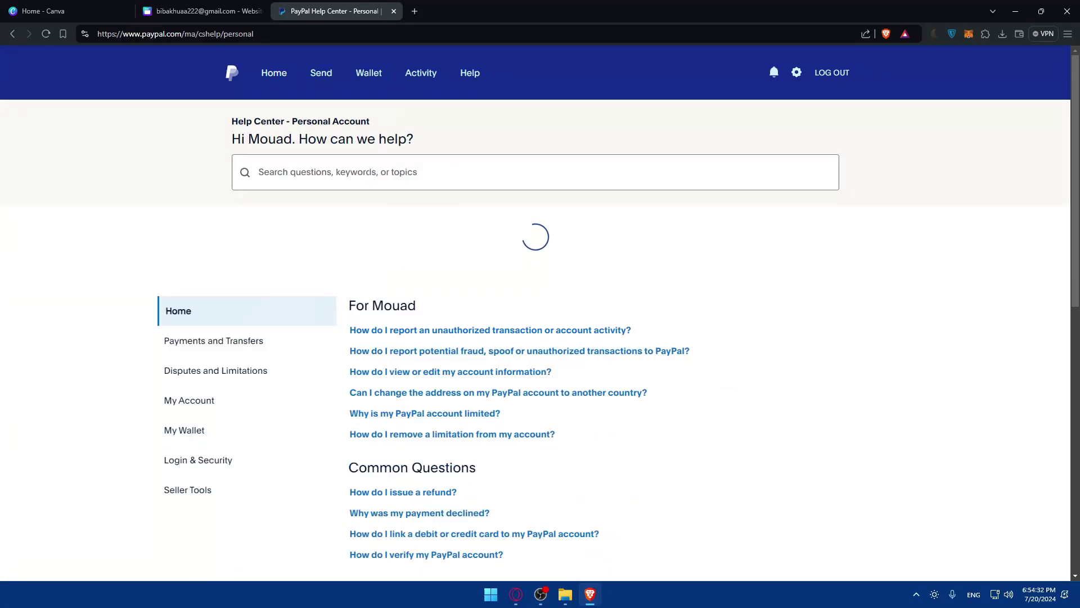
pyautogui.click(338, 172)
pyautogui.write('payme')
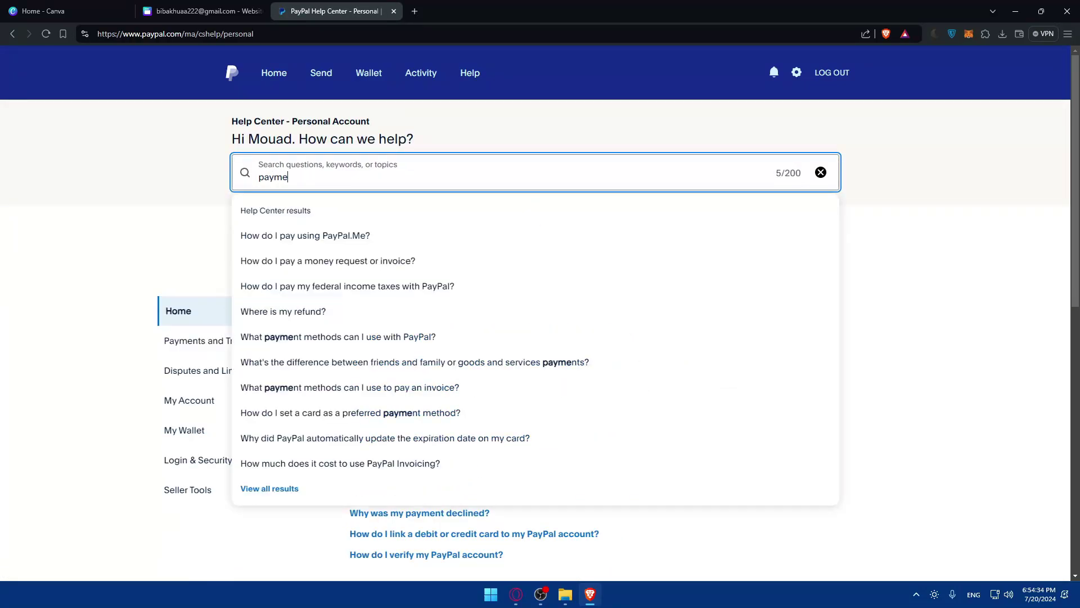
pyautogui.write('nt code or')
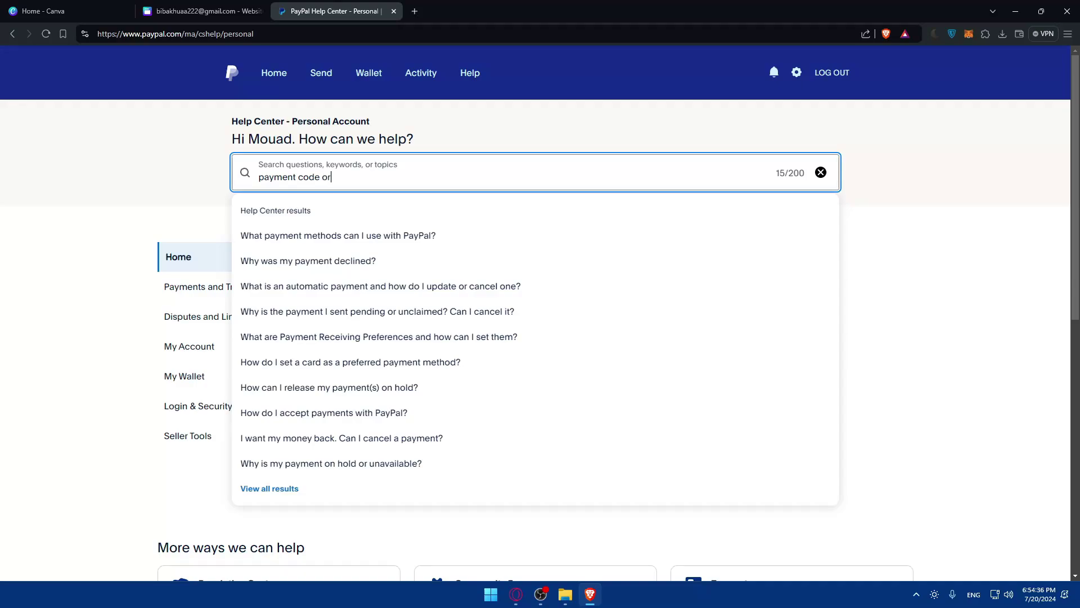
pyautogui.write(' link')
pyautogui.press('BackSpace')
pyautogui.press('BackSpace')
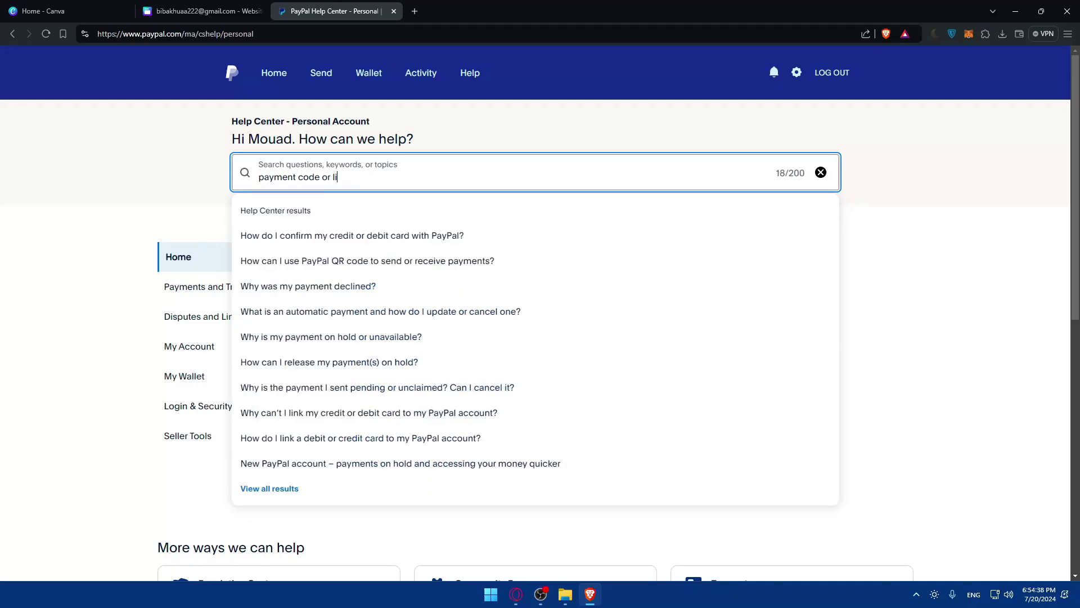
pyautogui.press('BackSpace')
pyautogui.press('BackSpace')
pyautogui.press('BackSpace')
pyautogui.press('BackSpace')
pyautogui.press('BackSpace')
pyautogui.press('BackSpace')
pyautogui.press('BackSpace')
pyautogui.press('BackSpace')
pyautogui.press('BackSpace')
pyautogui.press('BackSpace')
pyautogui.write('link')
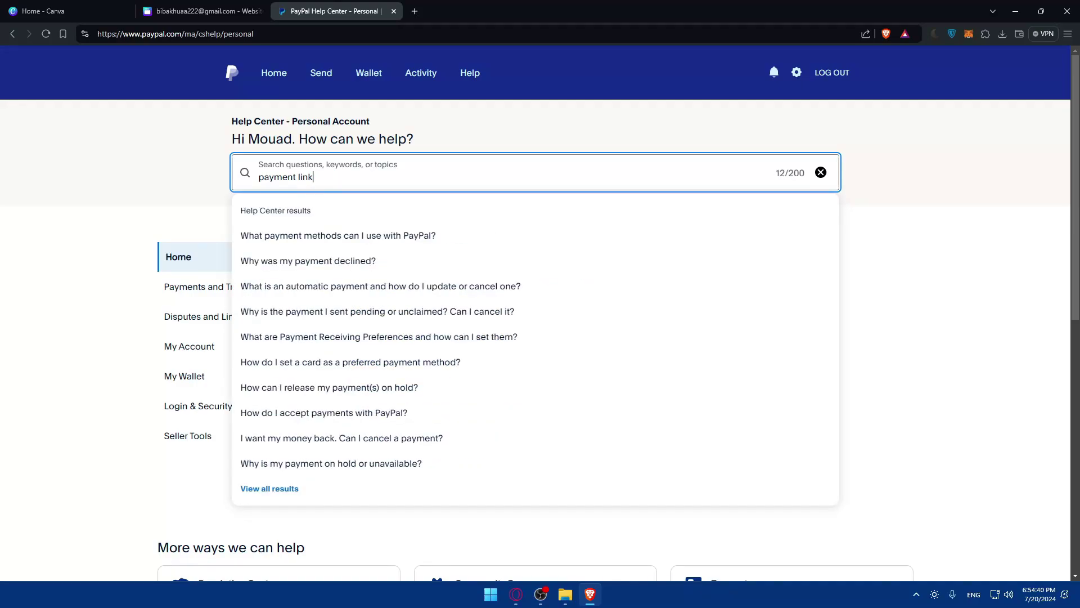
pyautogui.write(' or code')
pyautogui.press('Return')
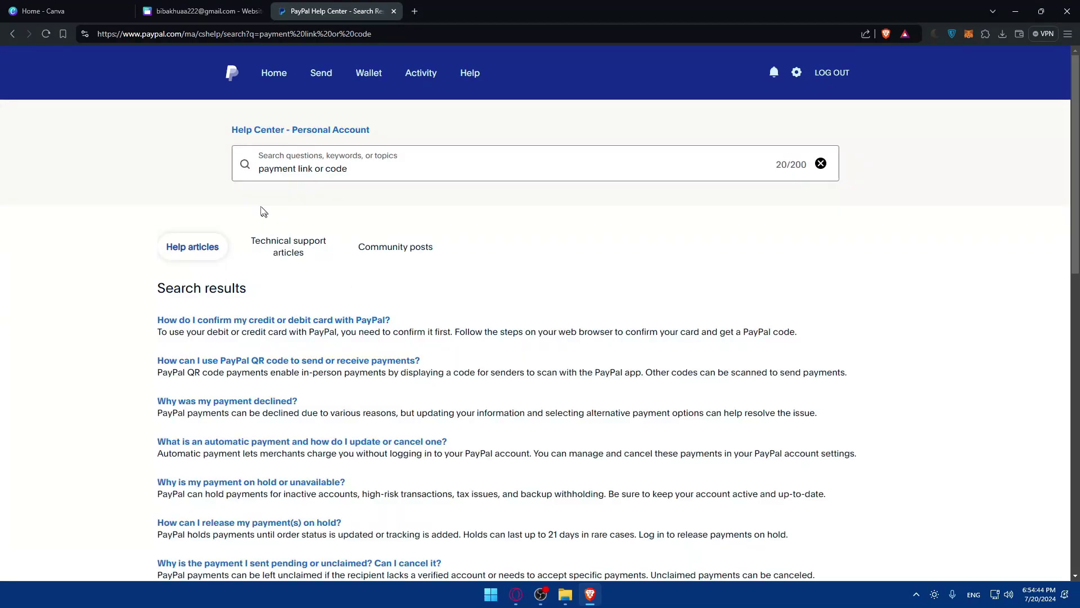
# Refine the search to 'create payment link or code' and open the Facebook PayPal-button article in a new tab
pyautogui.click(258, 169)
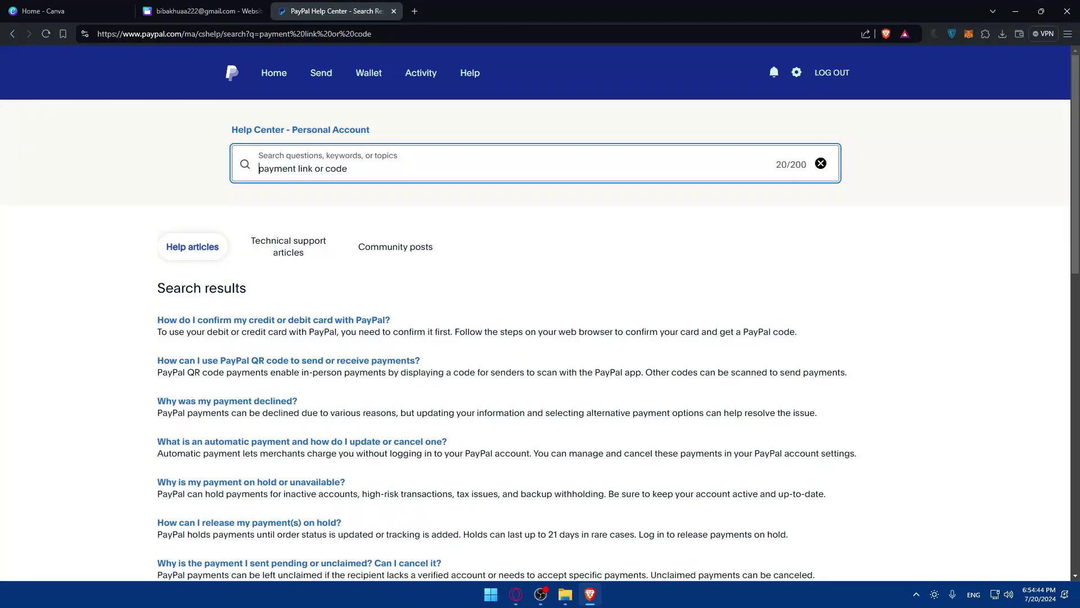
pyautogui.write('create')
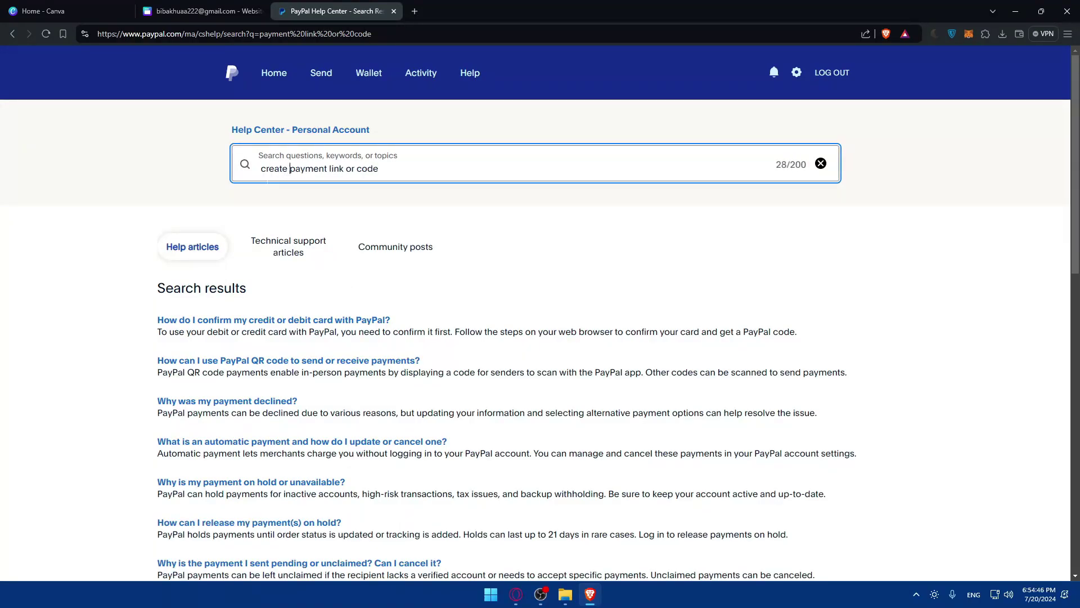
pyautogui.press('Return')
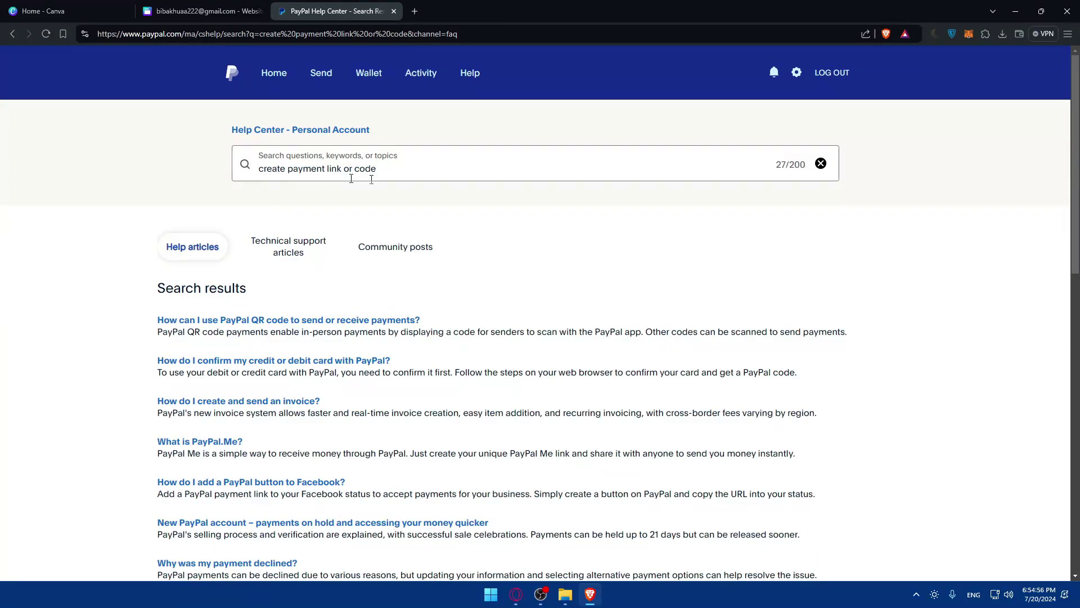
pyautogui.scroll(-3, 433, 235)
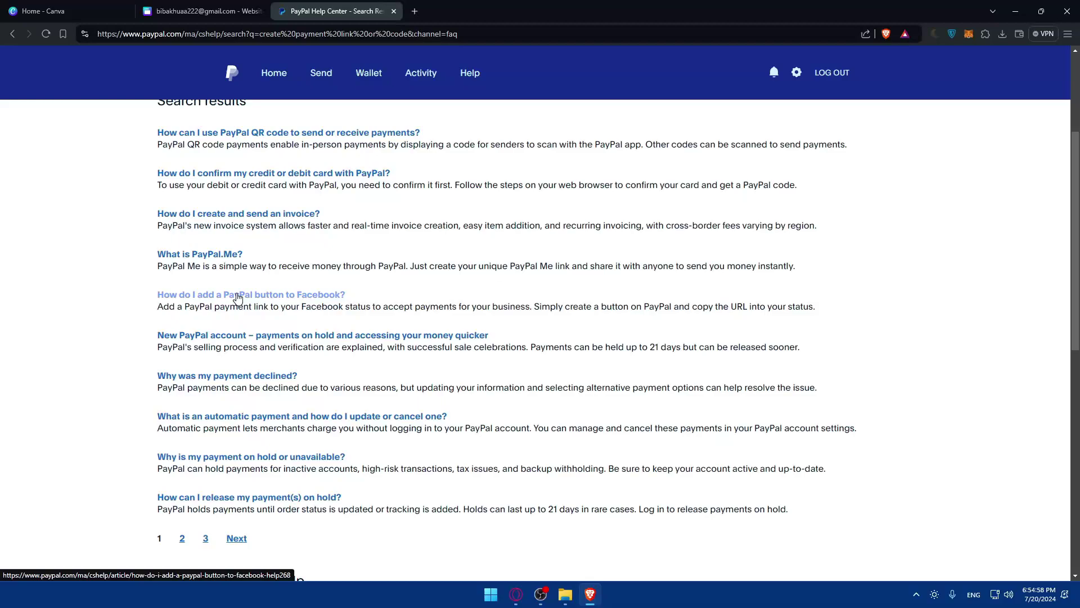
pyautogui.middleClick(237, 297)
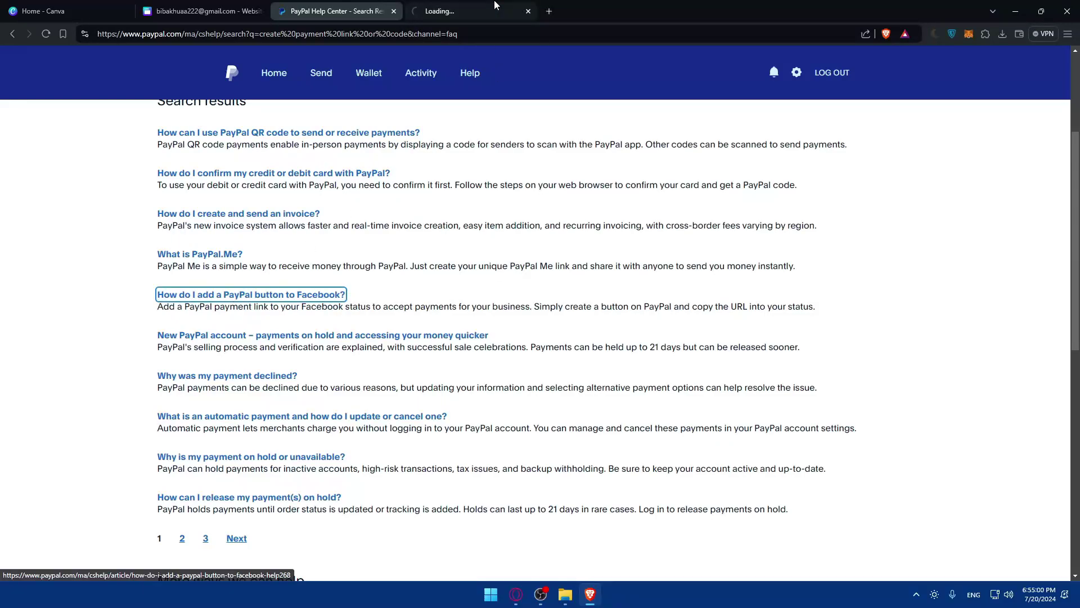
# From the Facebook help article, follow the 'PayPal Buttons' link to the Make a PayPal Button page
pyautogui.click(488, 9)
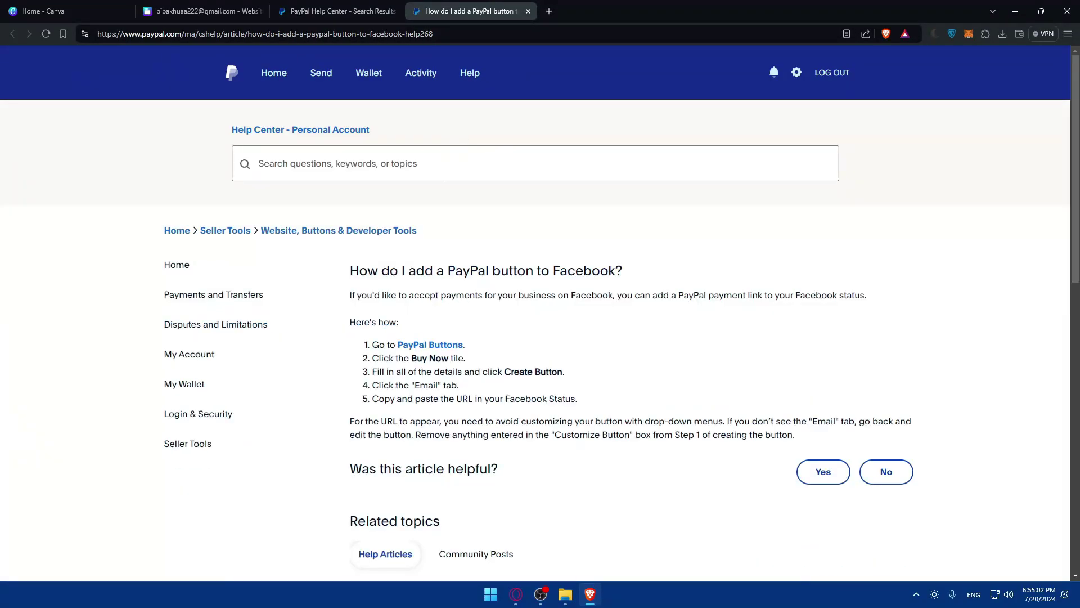
pyautogui.click(424, 344)
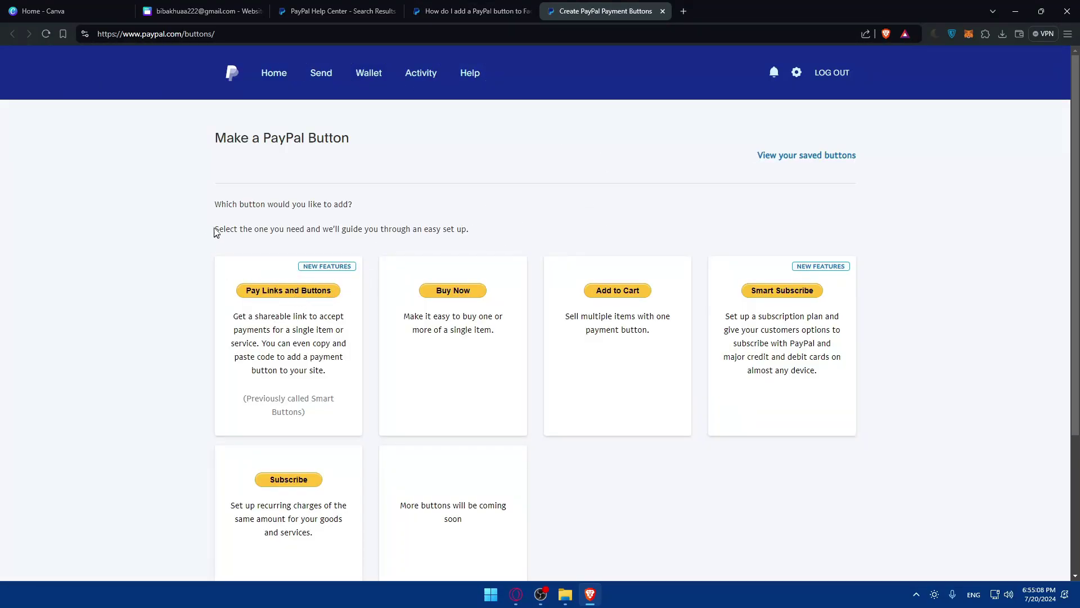
pyautogui.moveTo(212, 228); pyautogui.dragTo(339, 230)
pyautogui.click(340, 229)
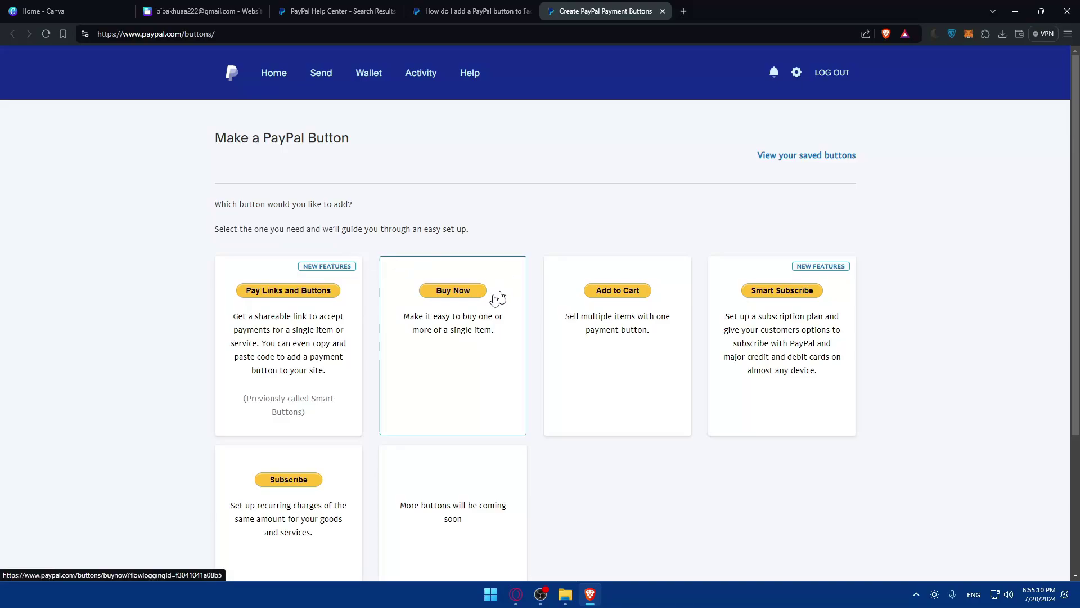
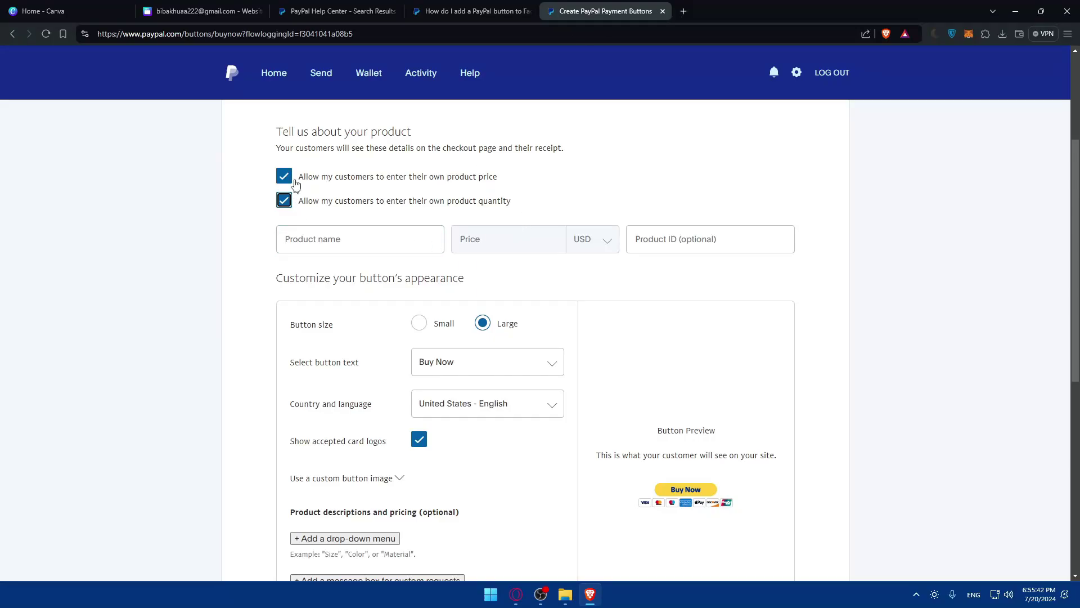
# Turn off customer-set price and enter 20 as the Buy Now item price
pyautogui.click(295, 181)
pyautogui.click(478, 236)
pyautogui.write('20')
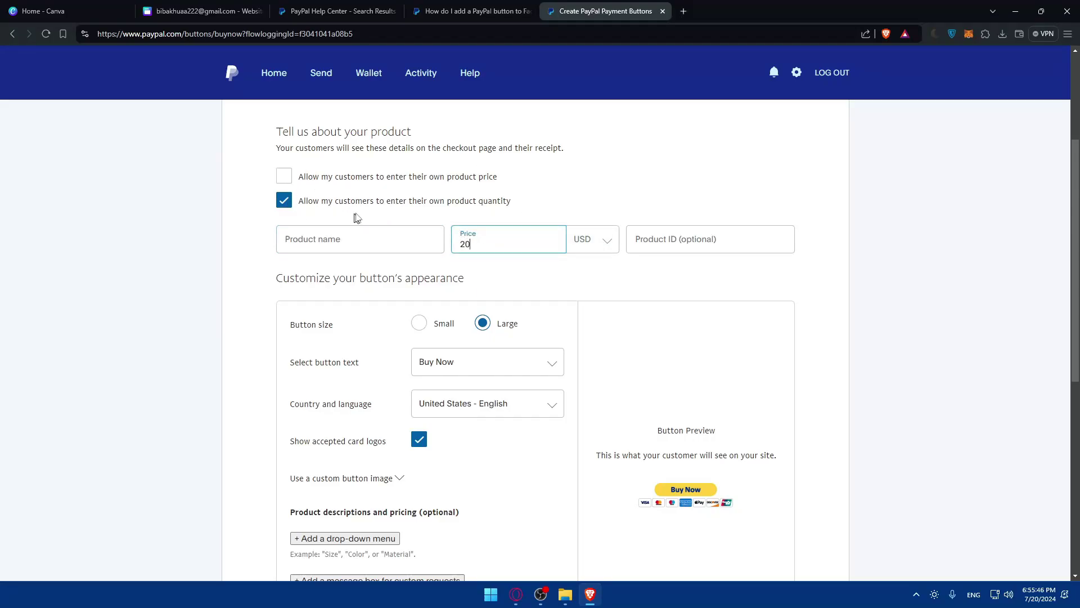
pyautogui.click(230, 10)
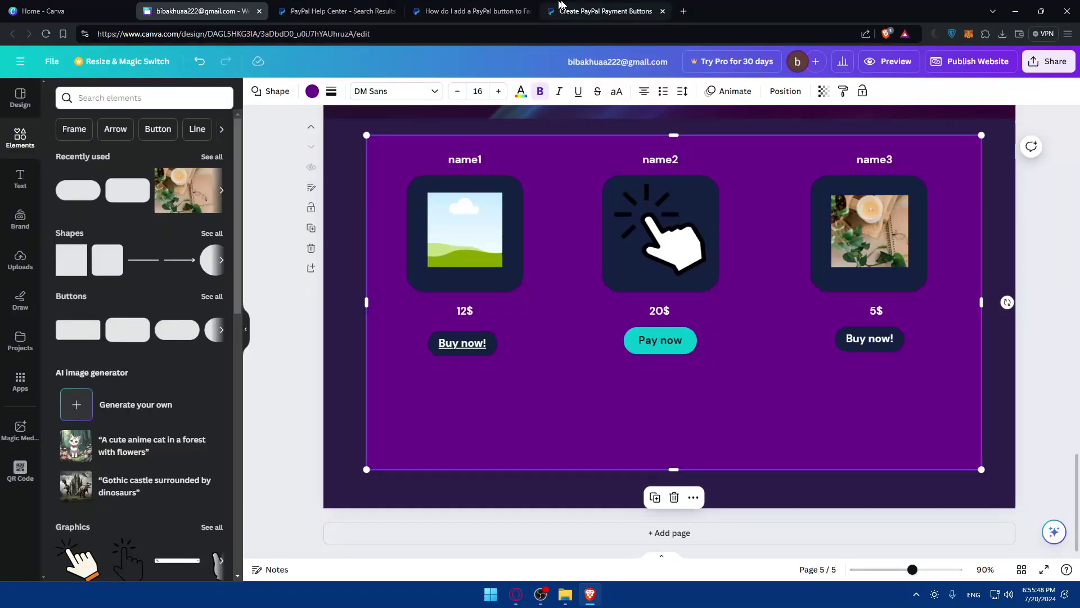
pyautogui.click(605, 11)
pyautogui.click(284, 200)
pyautogui.click(360, 242)
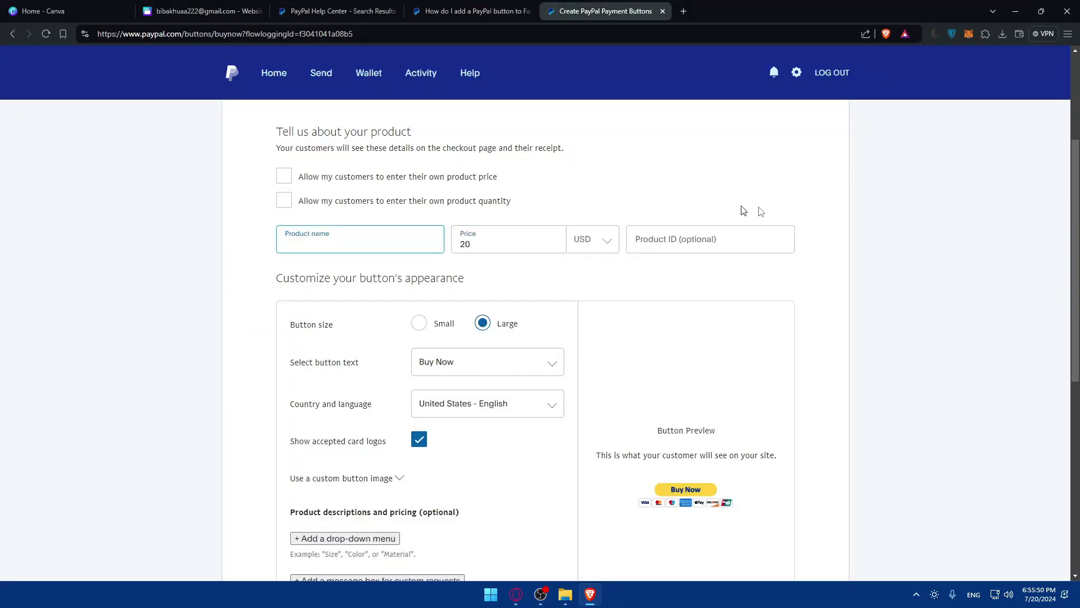
pyautogui.click(625, 218)
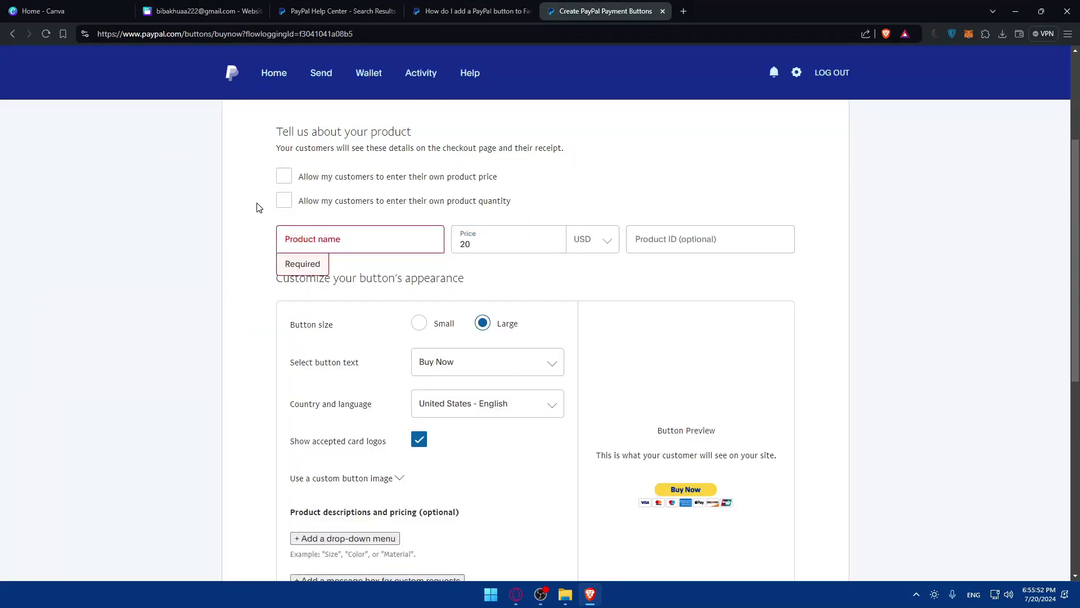
# Leave both 'Allow my customers' price and quantity boxes unchecked
pyautogui.click(284, 200)
pyautogui.click(284, 177)
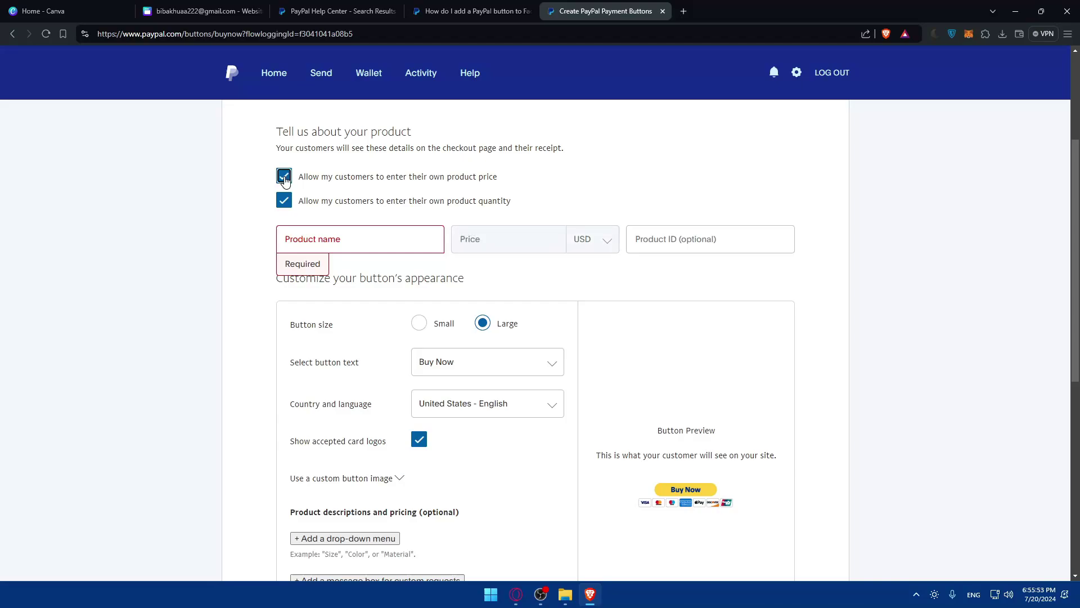
pyautogui.click(202, 11)
pyautogui.click(605, 11)
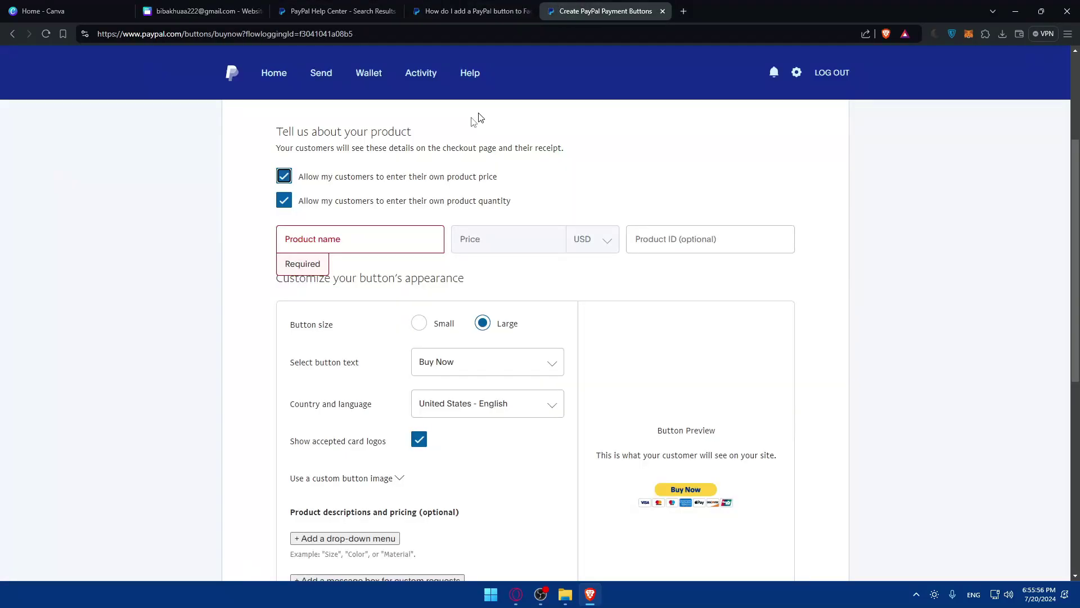
pyautogui.click(283, 199)
pyautogui.click(283, 177)
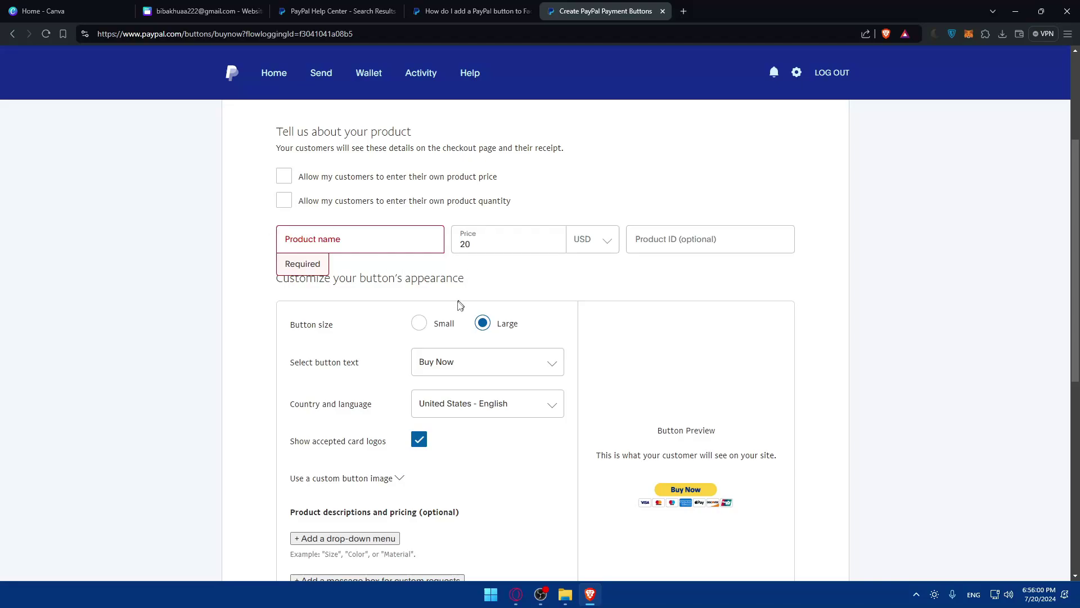
# Keep the payment button large with 'Buy Now' as its wording
pyautogui.scroll(-2, 441, 315)
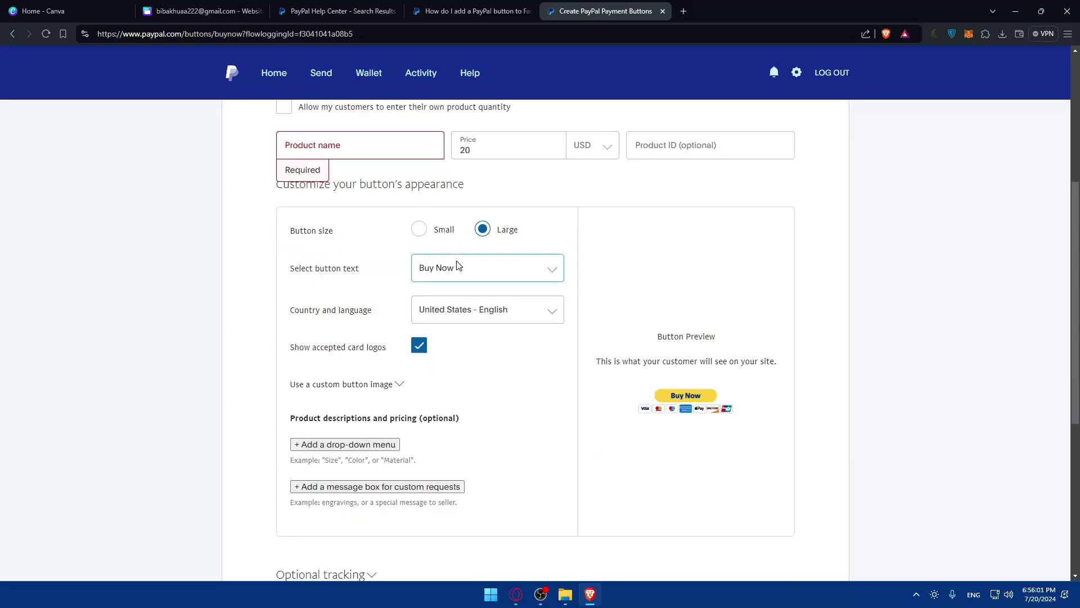
pyautogui.click(419, 229)
pyautogui.click(479, 231)
pyautogui.click(449, 271)
pyautogui.click(448, 271)
pyautogui.click(448, 271)
pyautogui.click(492, 344)
# Save and create the Buy Now button, then select its Email Link payment URL
pyautogui.scroll(-3, 442, 395)
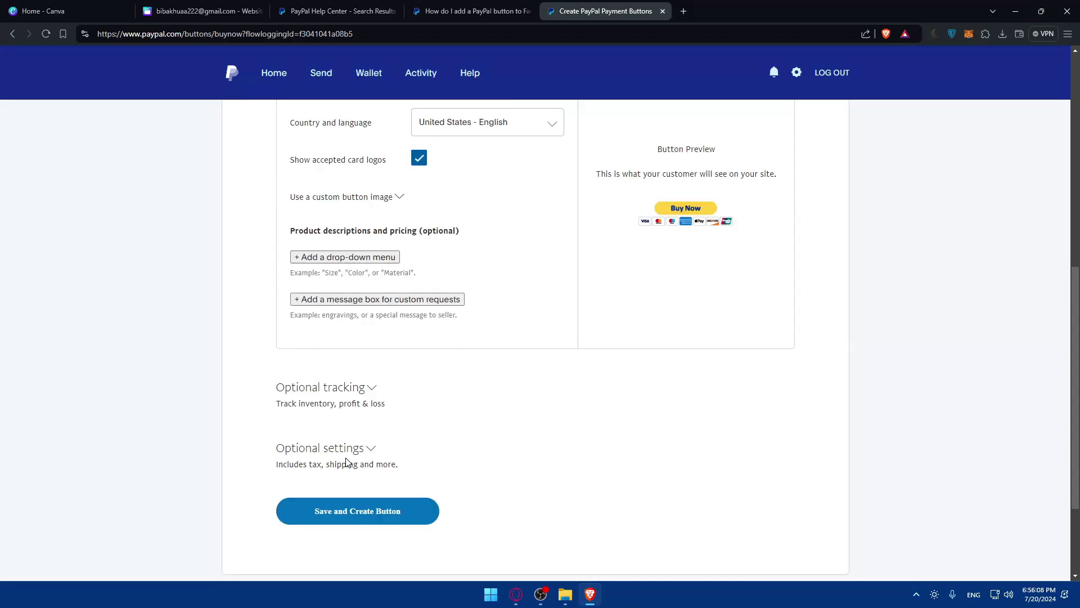
pyautogui.click(358, 512)
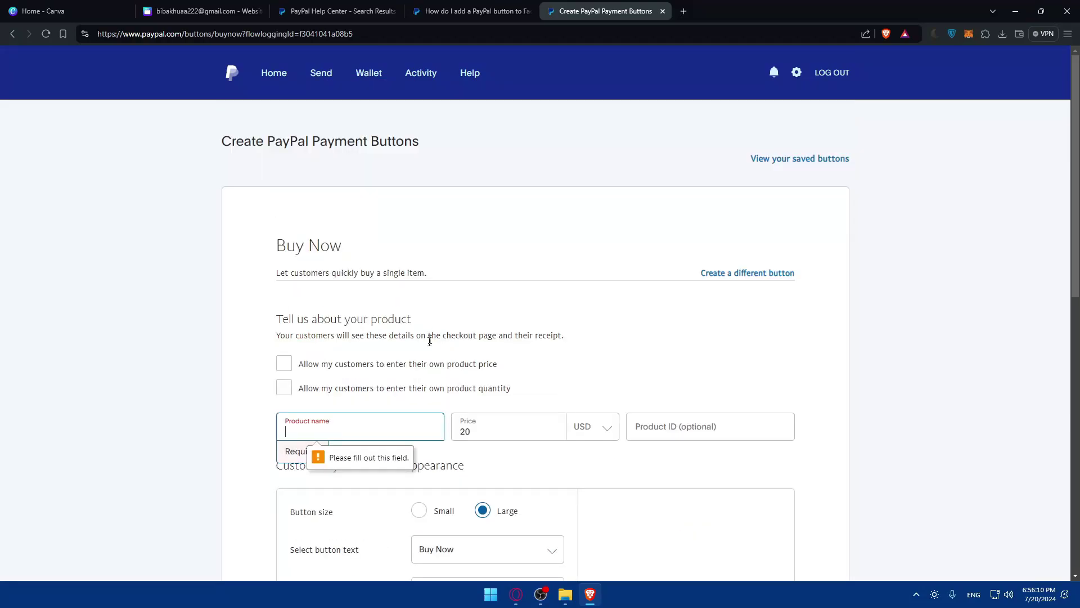
pyautogui.scroll(-5, 383, 456)
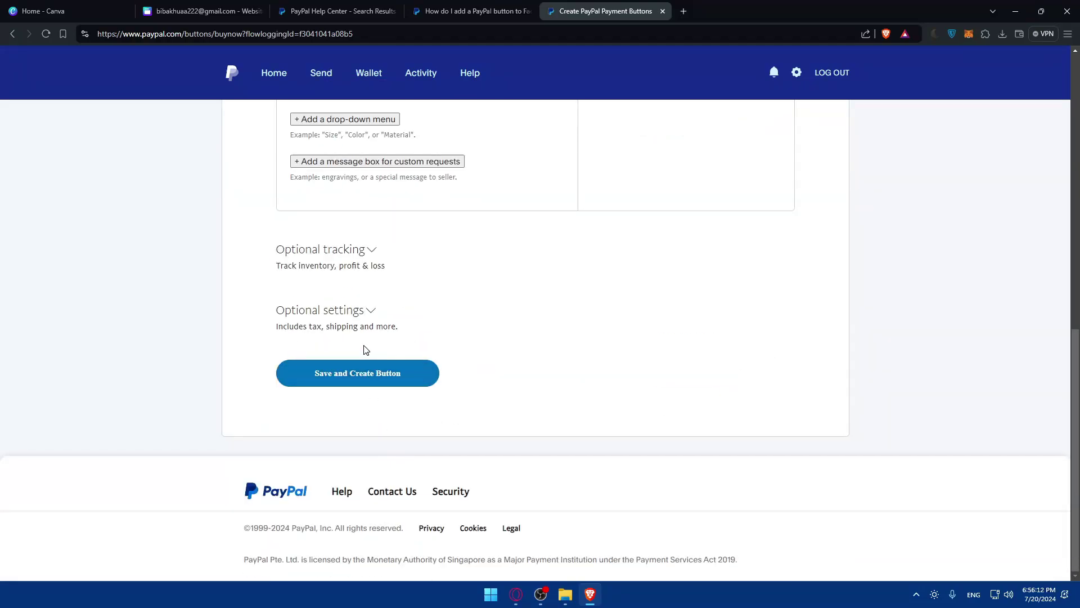
pyautogui.click(364, 369)
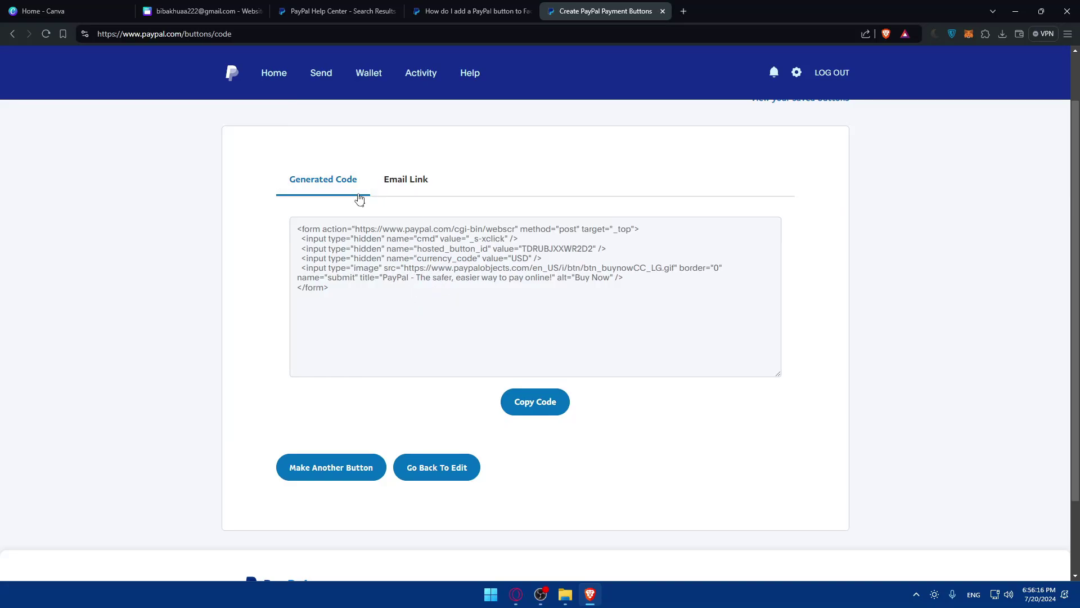
pyautogui.click(412, 189)
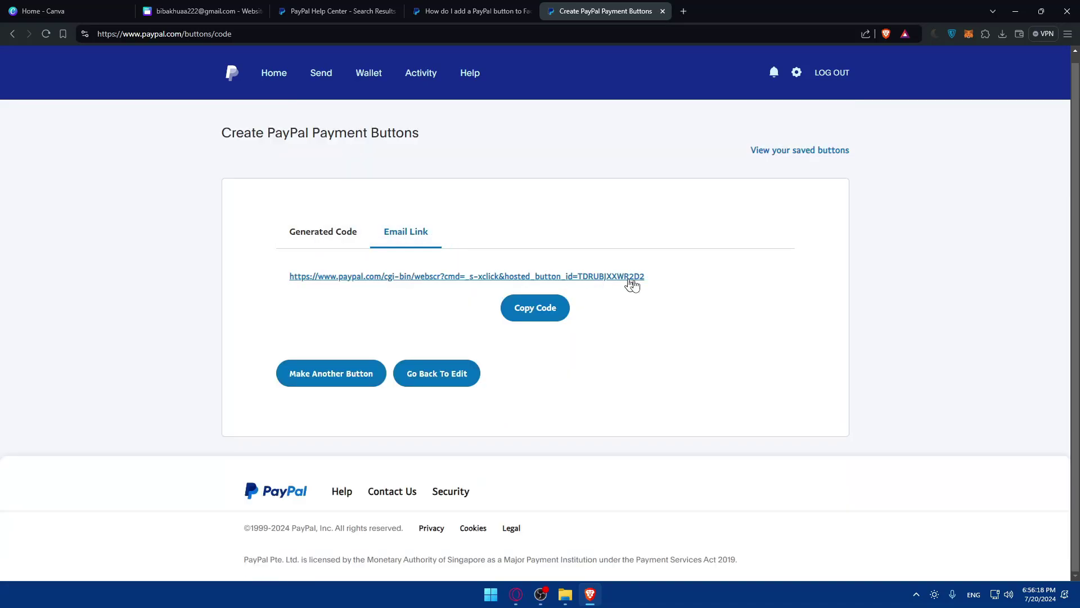
pyautogui.moveTo(645, 277); pyautogui.dragTo(289, 276)
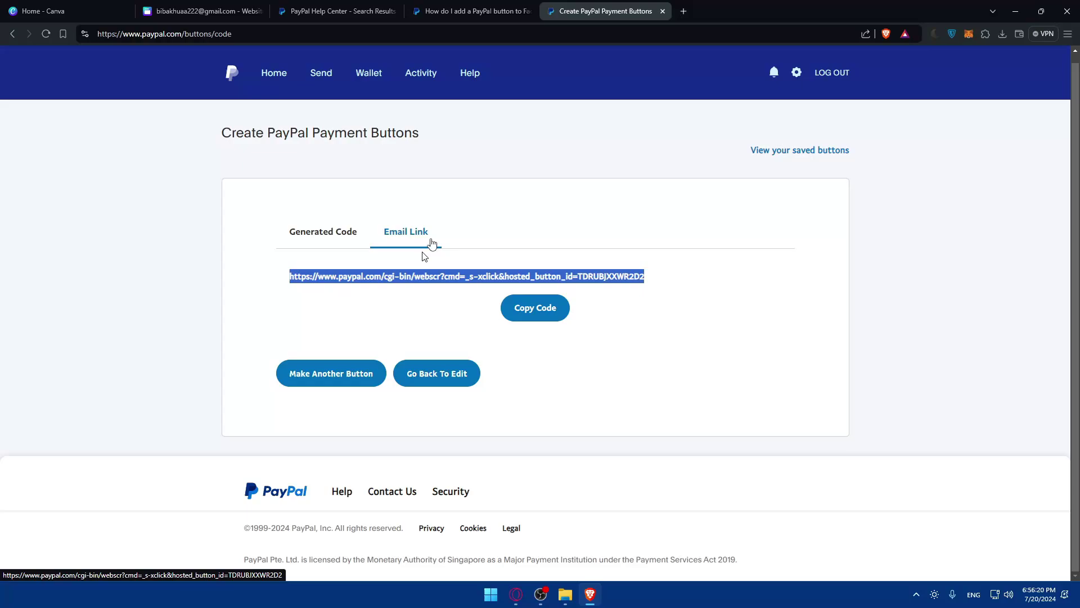
pyautogui.click(206, 10)
# Attach the pasted PayPal payment URL as the Pay now button's link and preview the site
pyautogui.rightClick(692, 340)
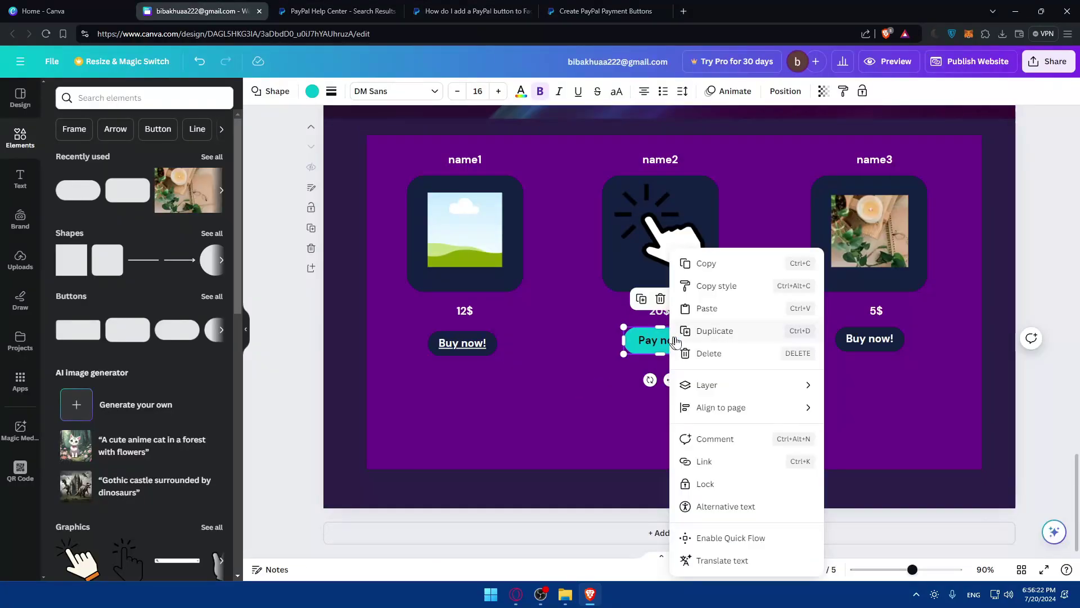
pyautogui.press('Escape')
pyautogui.click(679, 299)
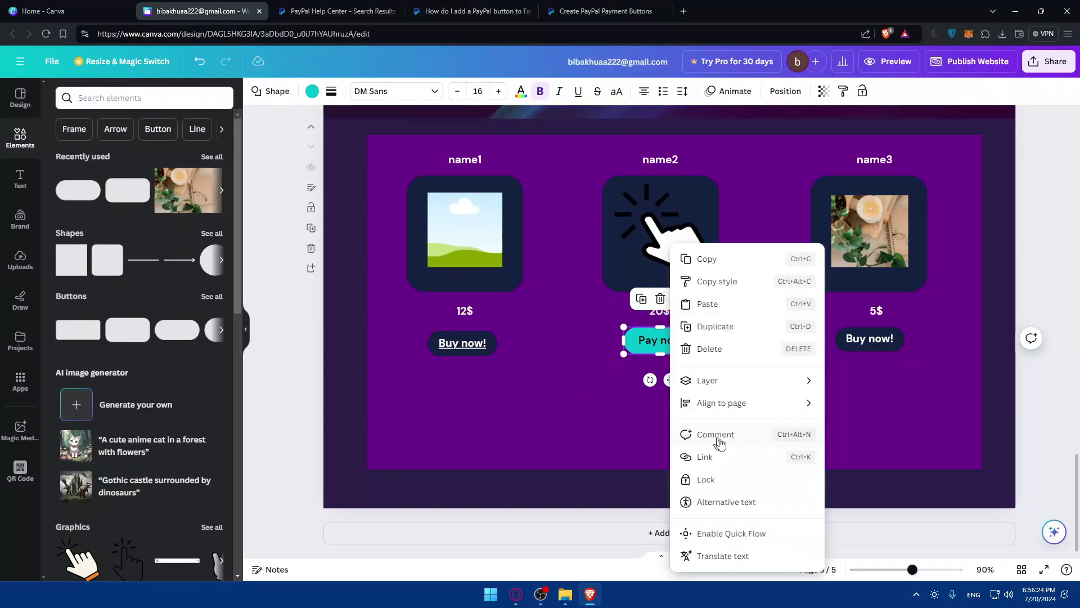
pyautogui.click(718, 456)
pyautogui.hotkey('ctrl', 'v')
pyautogui.rightClick(828, 422)
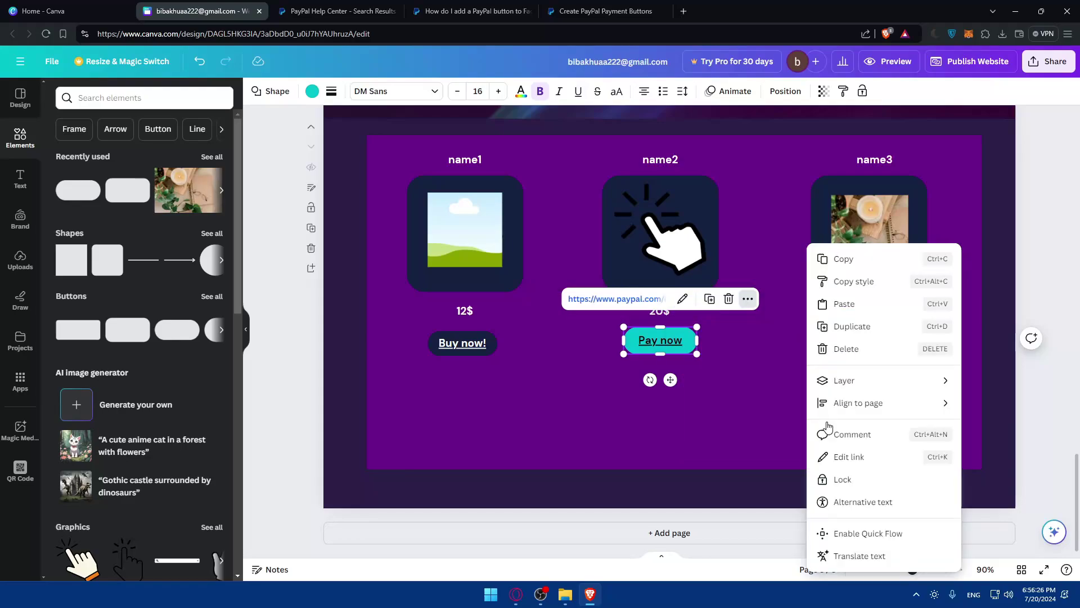
pyautogui.click(827, 424)
pyautogui.click(934, 121)
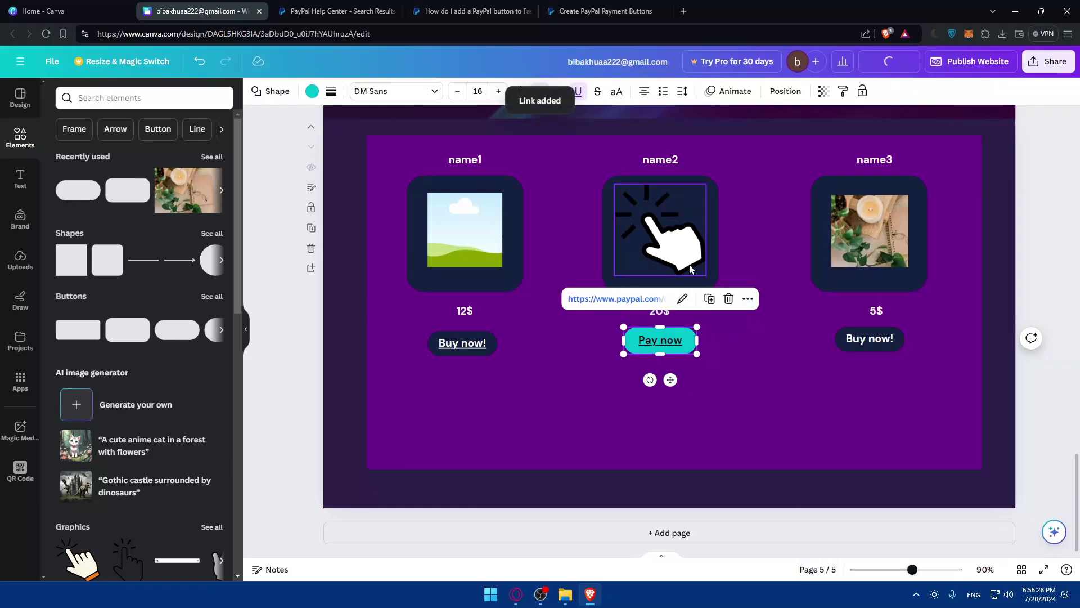
pyautogui.click(889, 61)
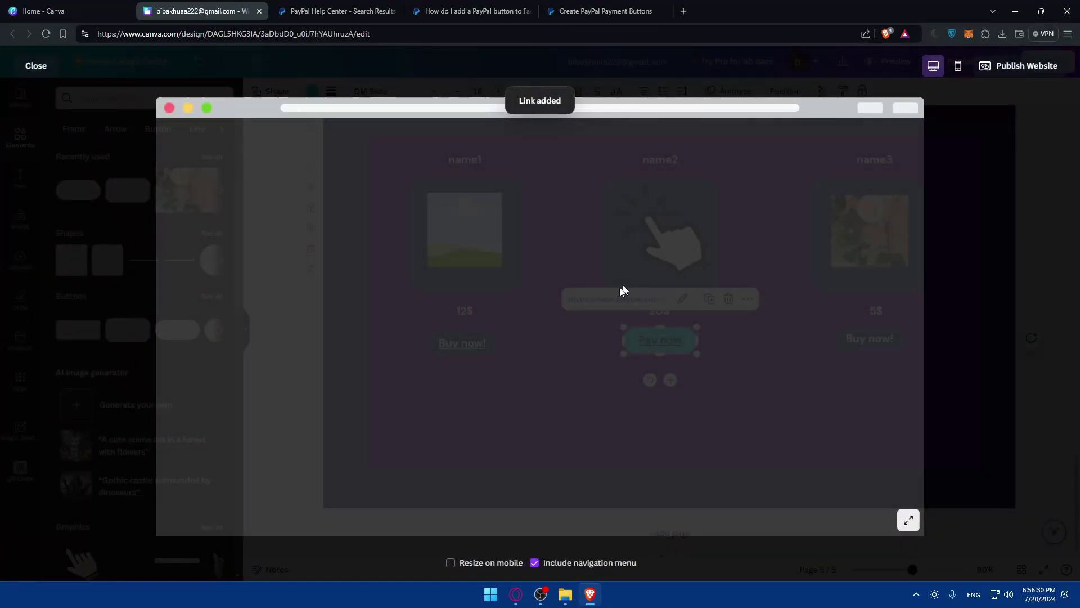
# Test Pay now in the preview, confirming a 20.00 USD PayPal checkout in a private window
pyautogui.scroll(-15, 613, 297)
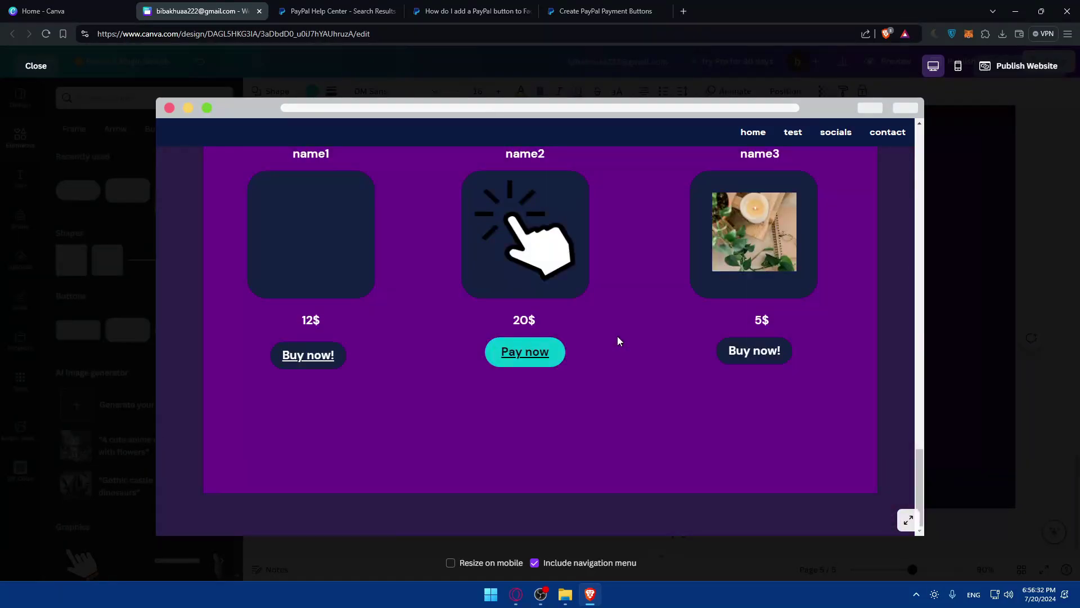
pyautogui.click(534, 355)
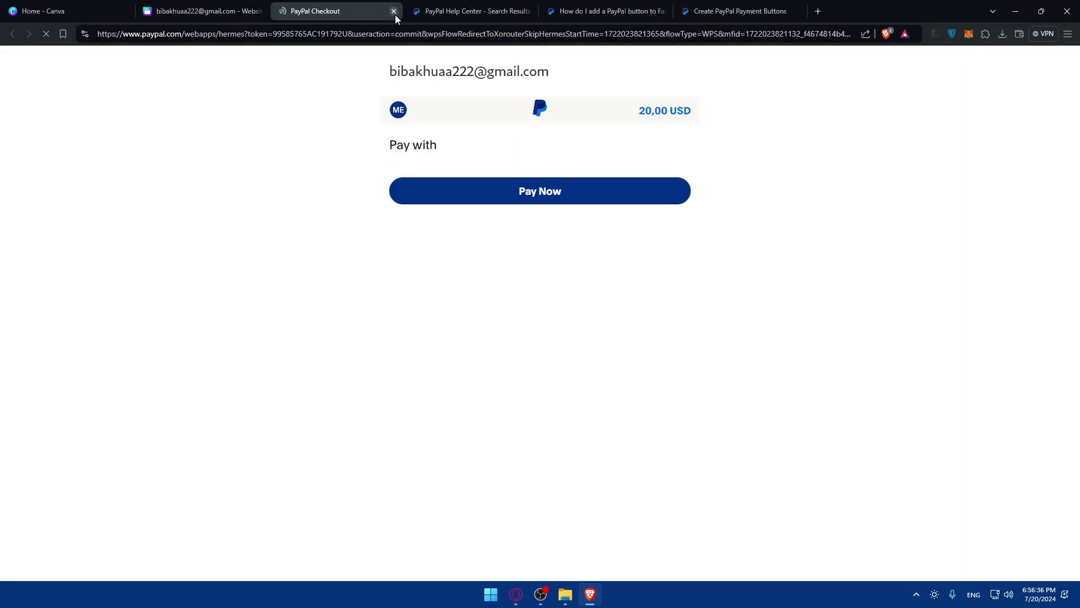
pyautogui.click(394, 11)
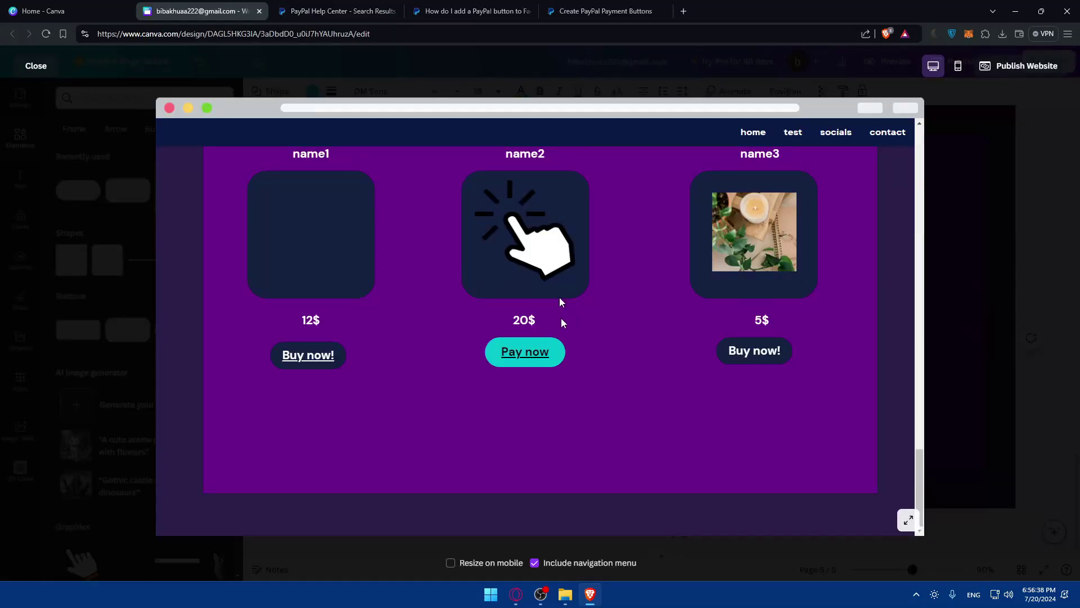
pyautogui.rightClick(527, 359)
pyautogui.click(583, 395)
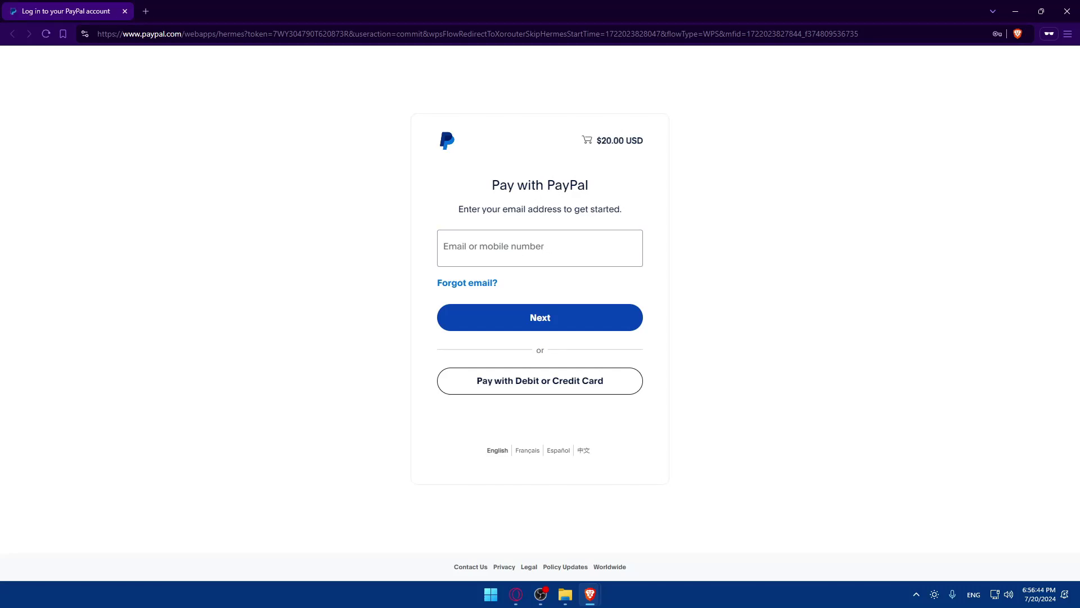
pyautogui.moveTo(601, 140); pyautogui.dragTo(638, 140)
pyautogui.click(1068, 11)
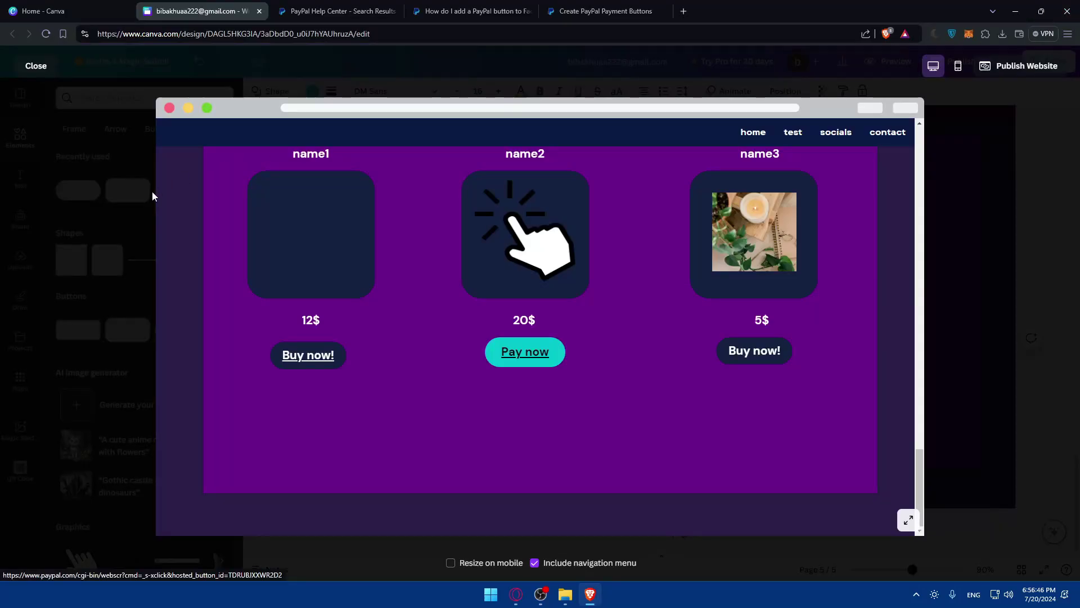
# Exit the website preview and close the Canva and PayPal browser tabs
pyautogui.press('Escape')
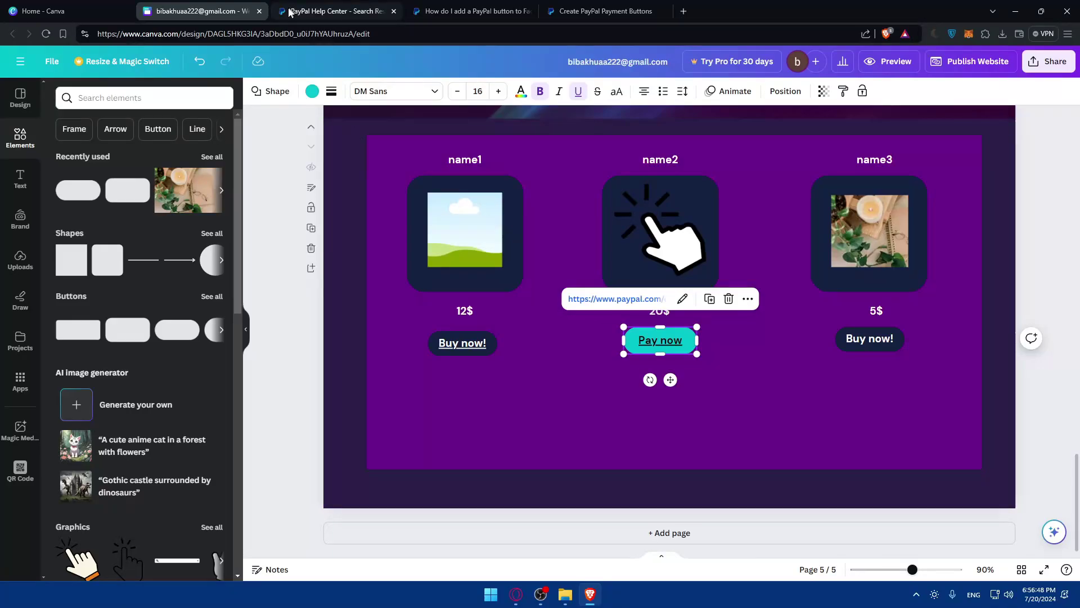
pyautogui.click(126, 13)
pyautogui.click(125, 11)
pyautogui.click(125, 11)
pyautogui.click(125, 11)
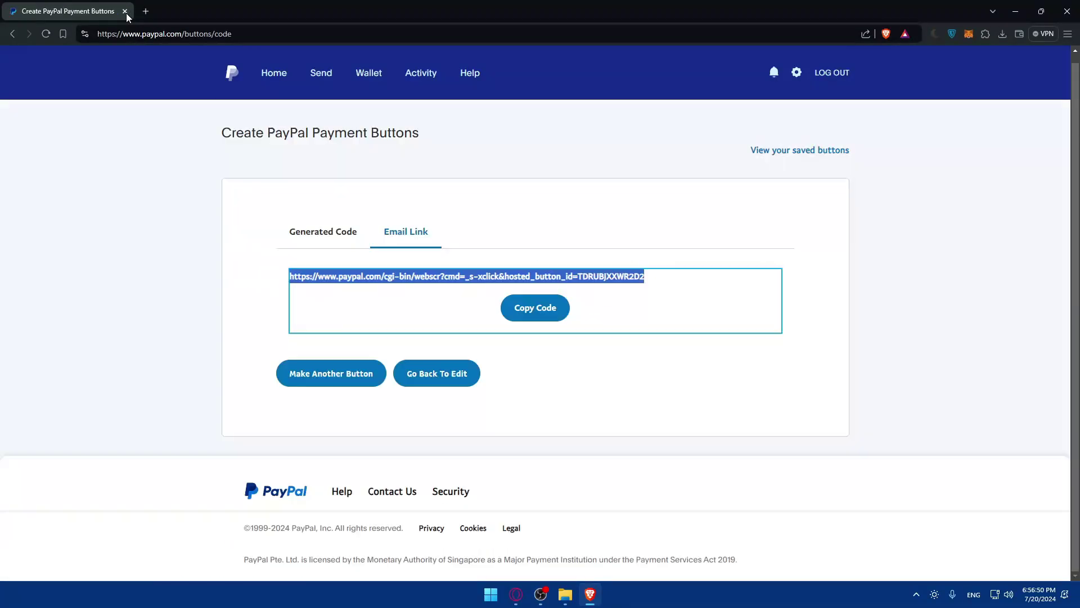
pyautogui.click(125, 11)
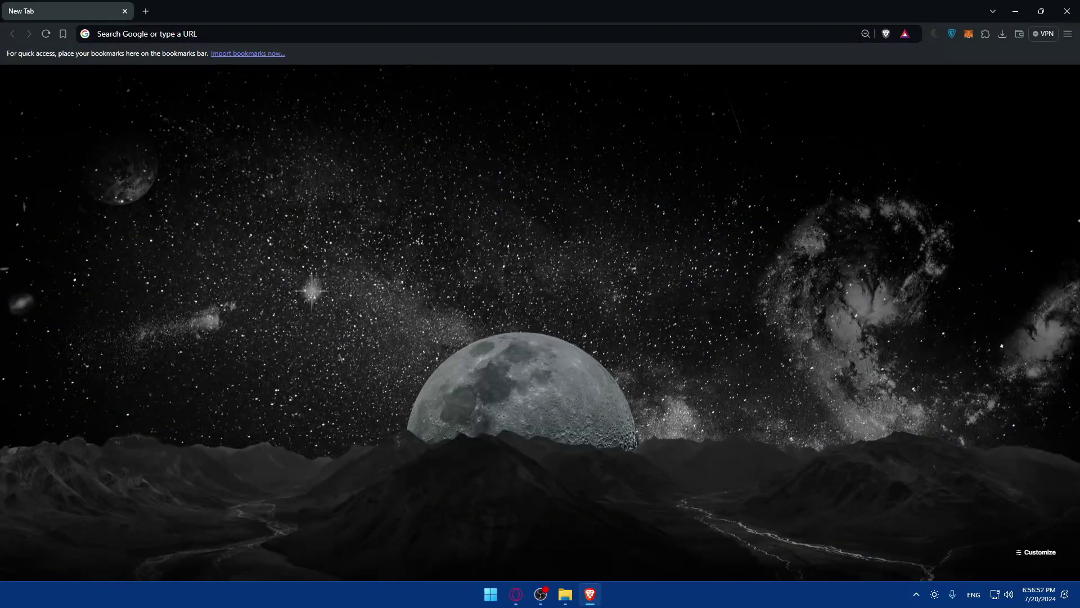